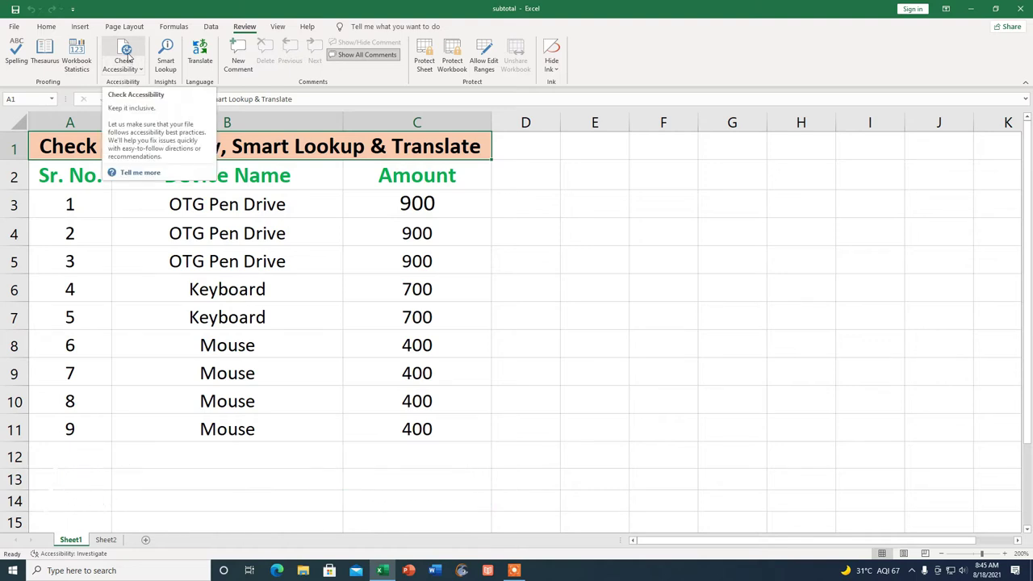
Run the accessibility check and expand the Merged Cells warning showing A1:C1 on Sheet1.
{"action": "left_click", "coordinate": [127, 55]}
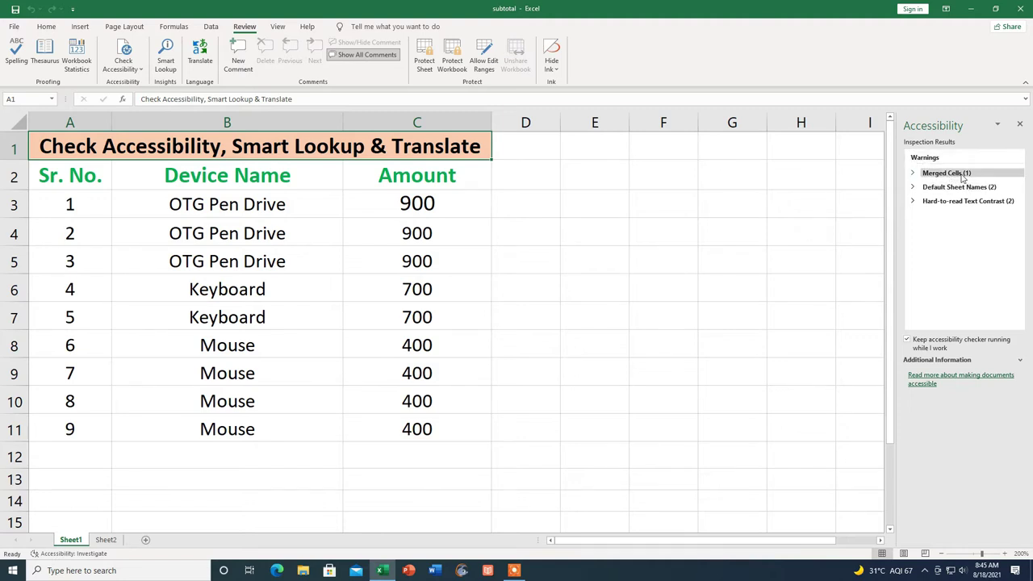
{"action": "left_click", "coordinate": [977, 175]}
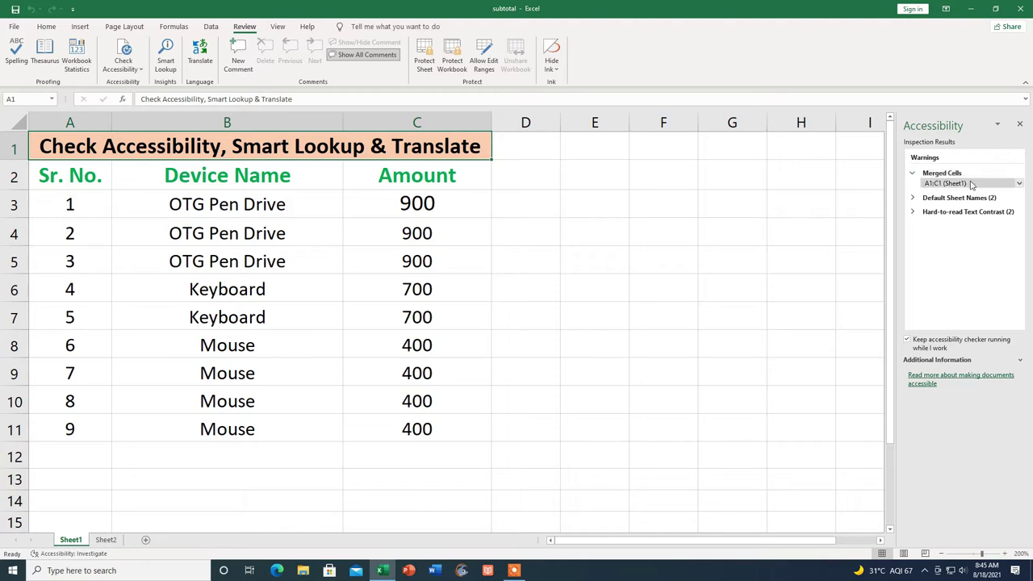
Unmerge title cells A1:C1 using the checker's recommended fix.
{"action": "mouse_move", "coordinate": [969, 183]}
{"action": "left_click", "coordinate": [1021, 186]}
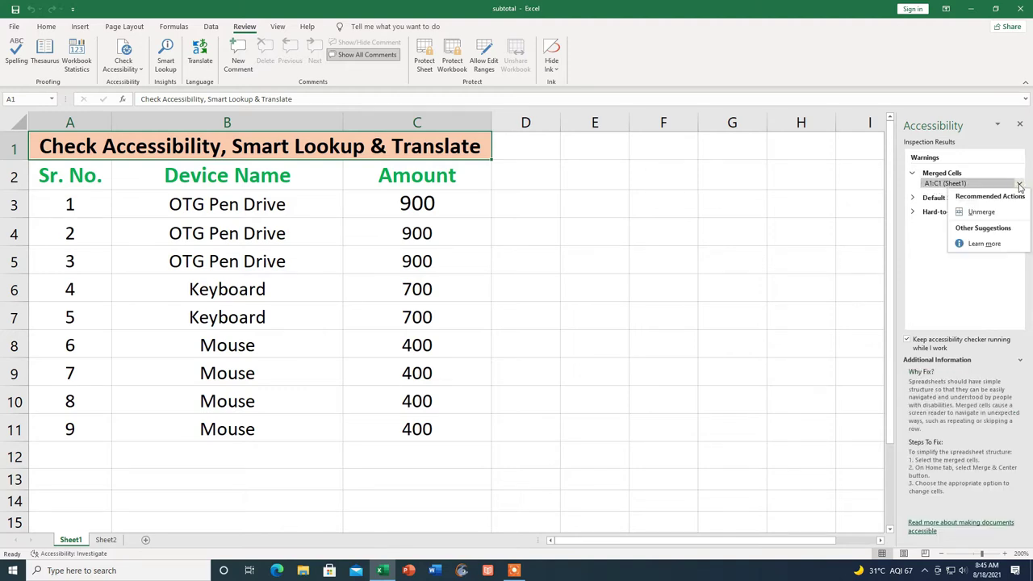
{"action": "left_click", "coordinate": [981, 214]}
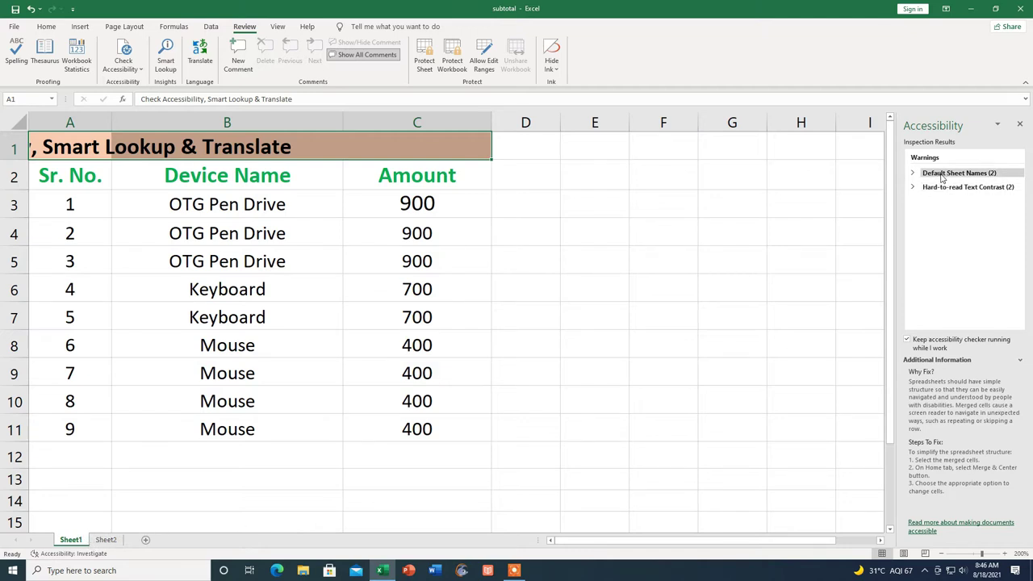
Expand the Default Sheet Names warning and rename Sheet1 to A.
{"action": "left_click", "coordinate": [942, 174]}
{"action": "left_click", "coordinate": [938, 185]}
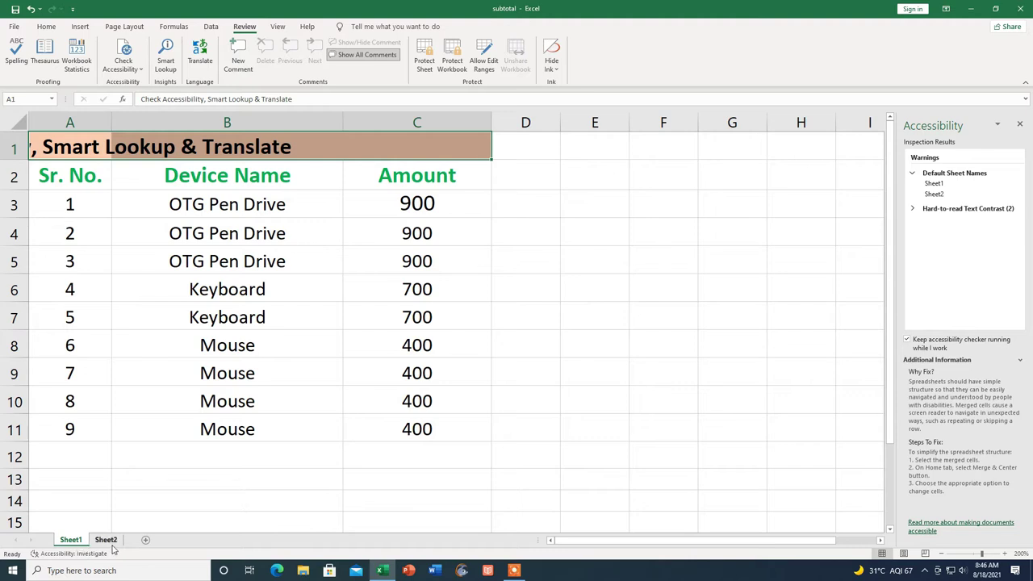
{"action": "left_click", "coordinate": [942, 187]}
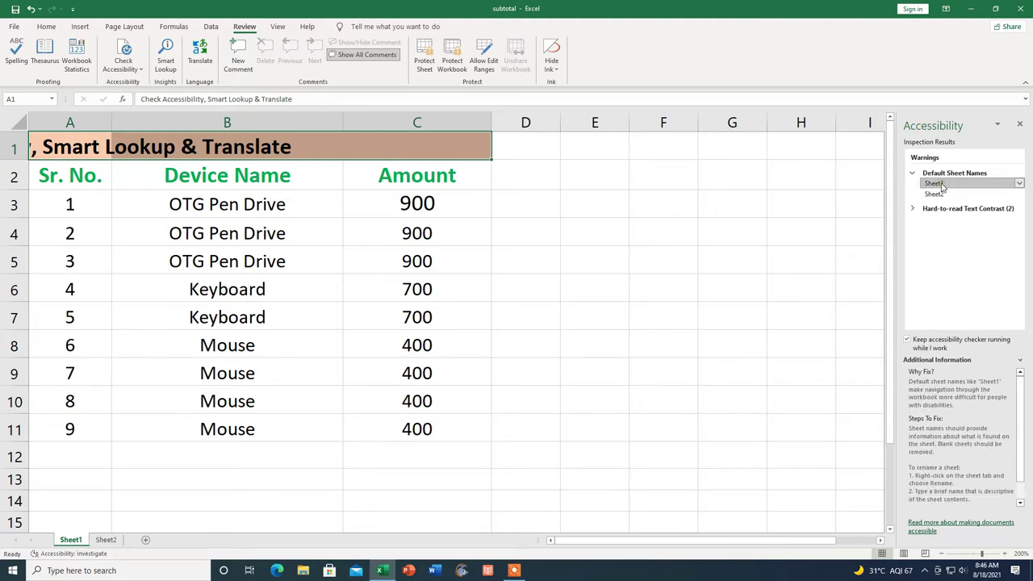
{"action": "left_click", "coordinate": [1021, 184]}
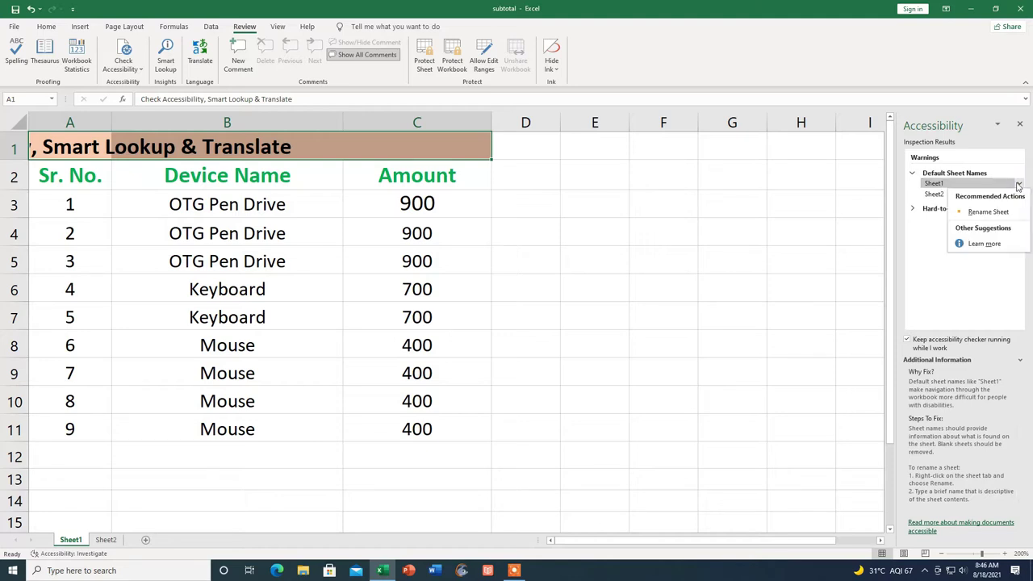
{"action": "left_click", "coordinate": [987, 212]}
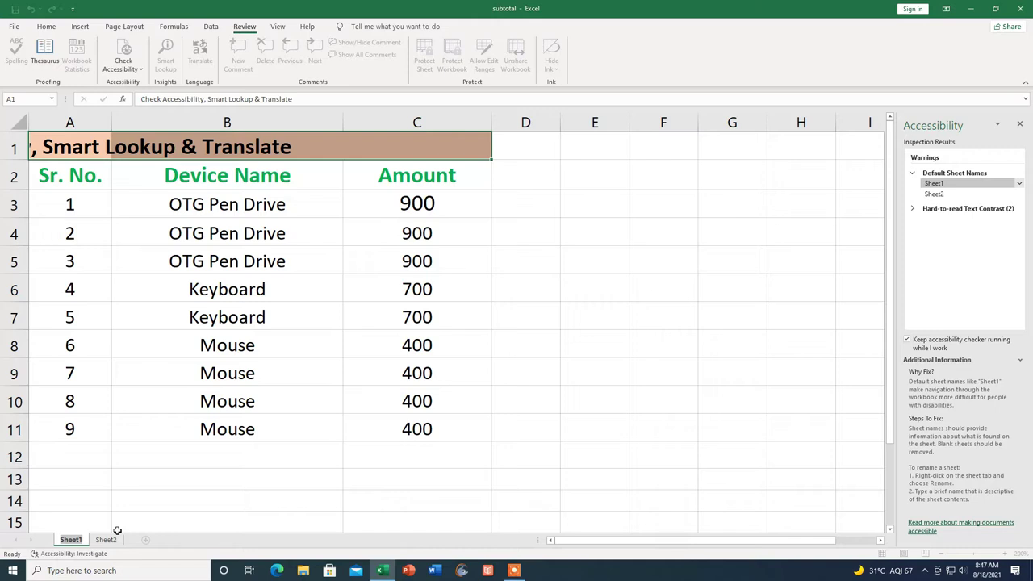
{"action": "type", "text": "A"}
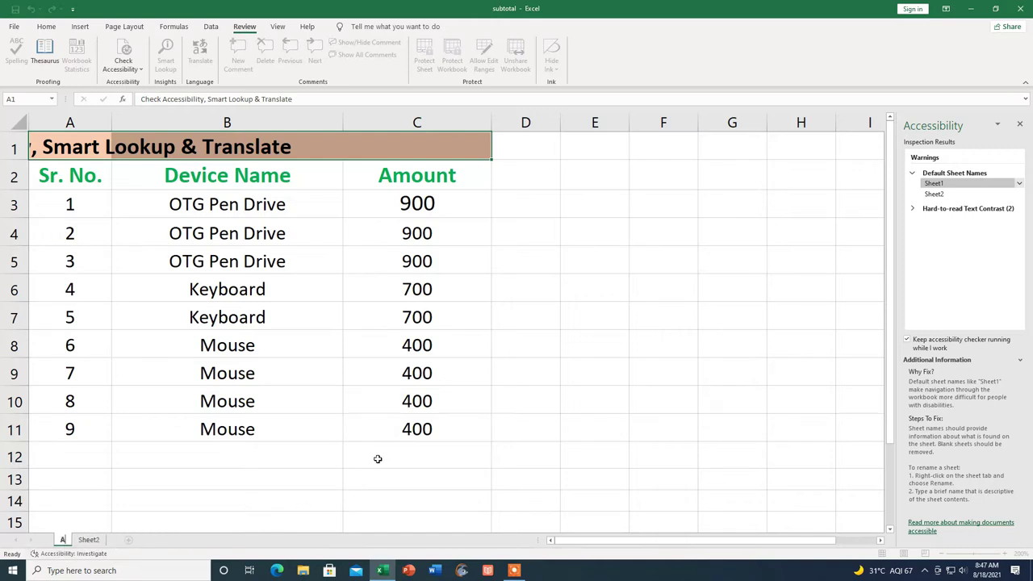
{"action": "left_click", "coordinate": [550, 396]}
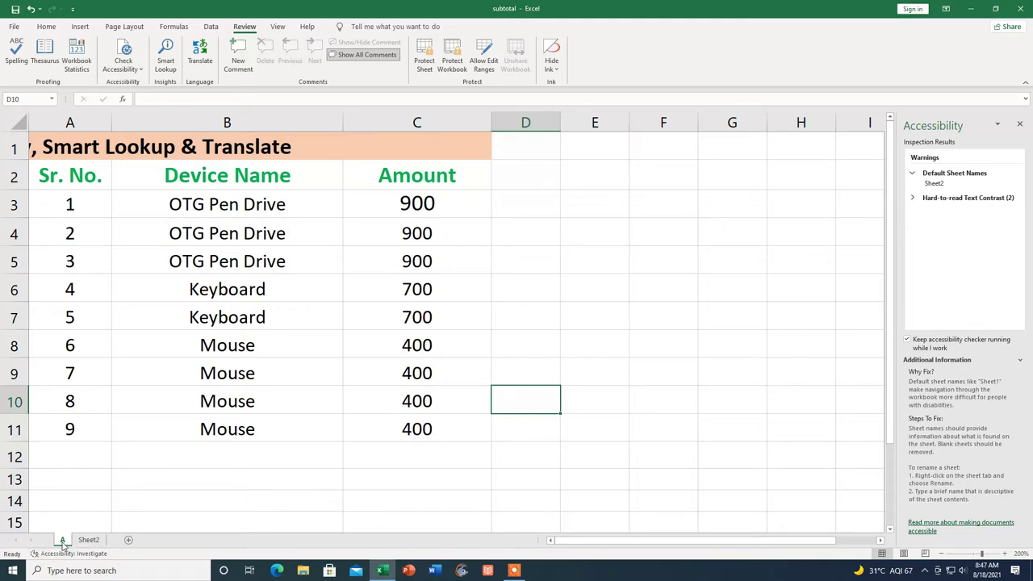
{"action": "mouse_move", "coordinate": [969, 183]}
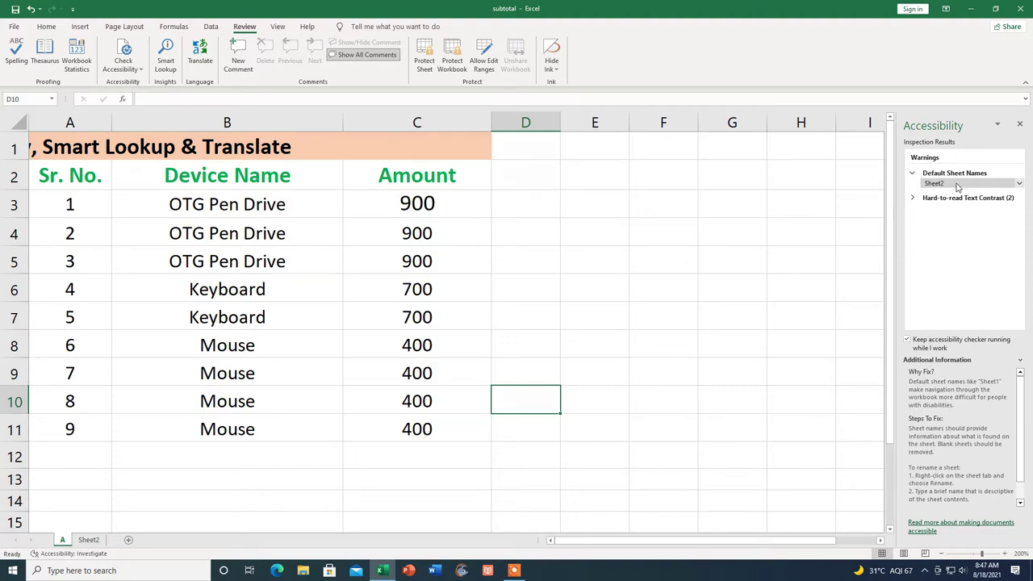
Rename Sheet2 to B from the same warning.
{"action": "left_click", "coordinate": [1020, 184]}
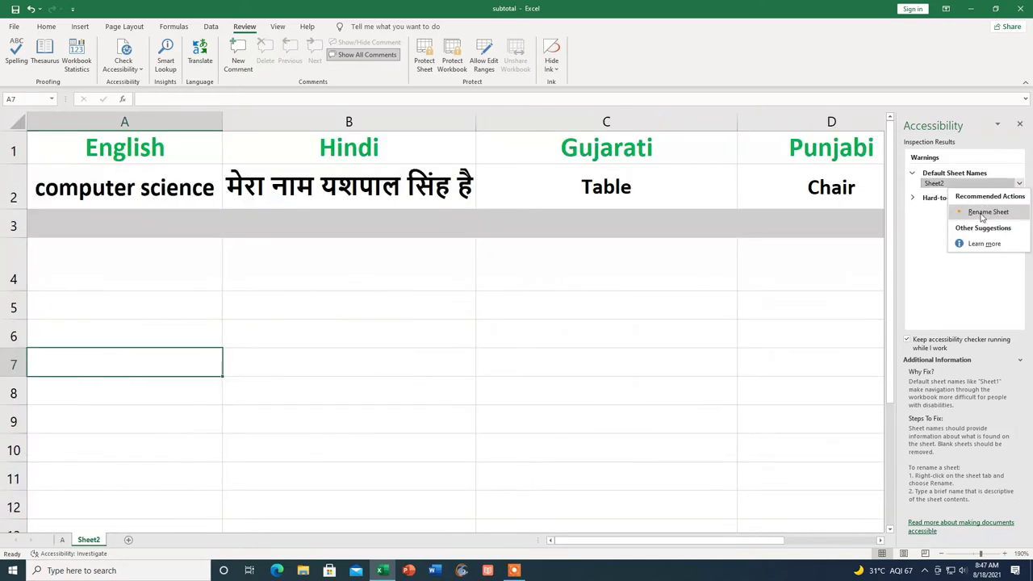
{"action": "left_click", "coordinate": [986, 211]}
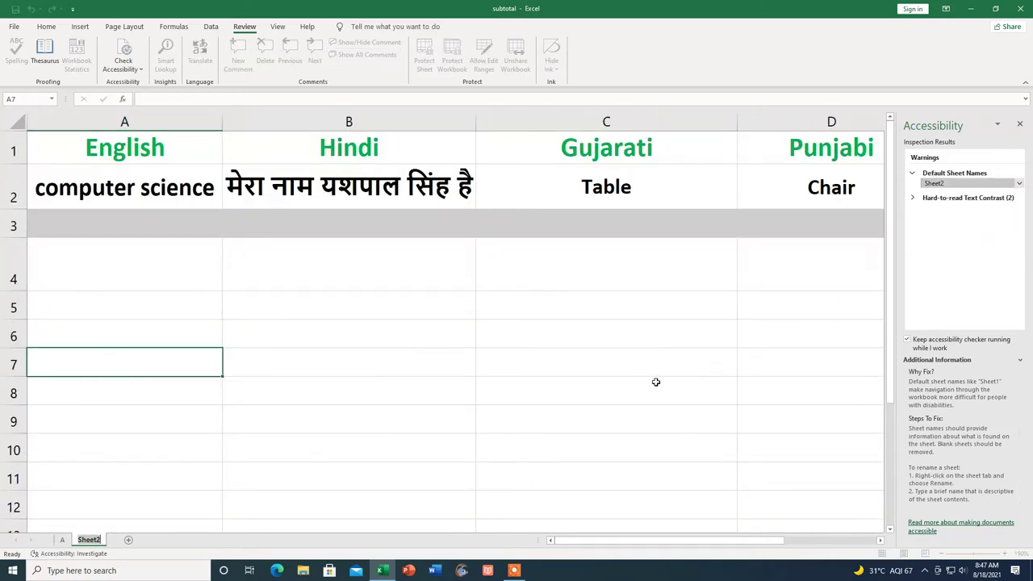
{"action": "type", "text": "B"}
{"action": "left_click", "coordinate": [639, 367]}
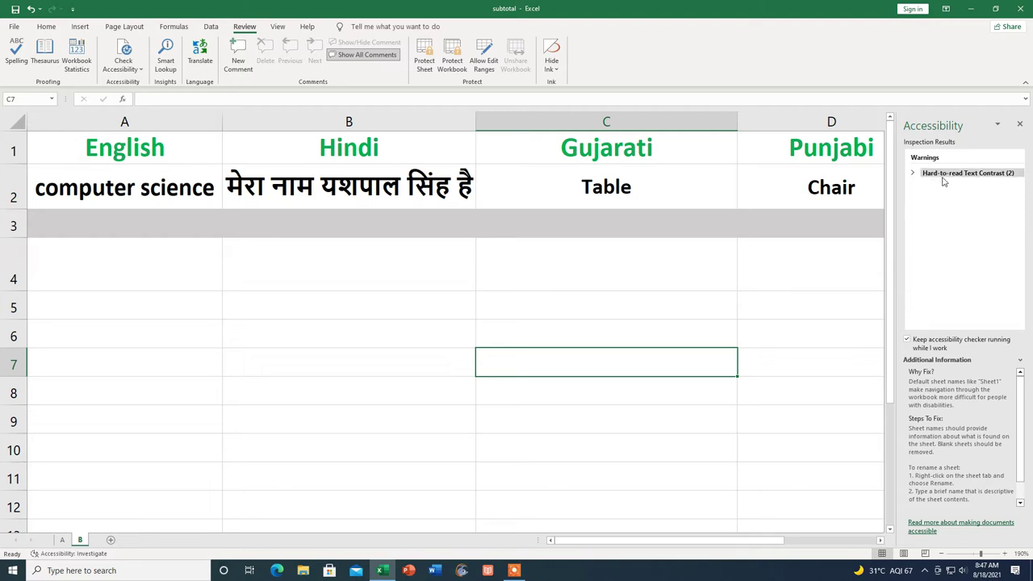
Recolour the A2:C2 headers on sheet A red with the Font Color contrast fix.
{"action": "left_click", "coordinate": [986, 176]}
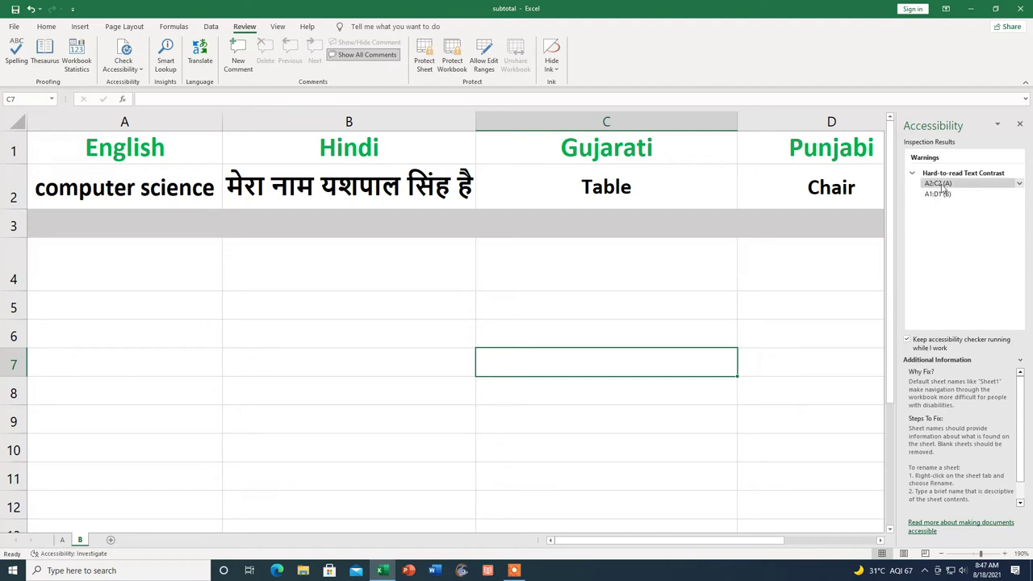
{"action": "left_click", "coordinate": [940, 184]}
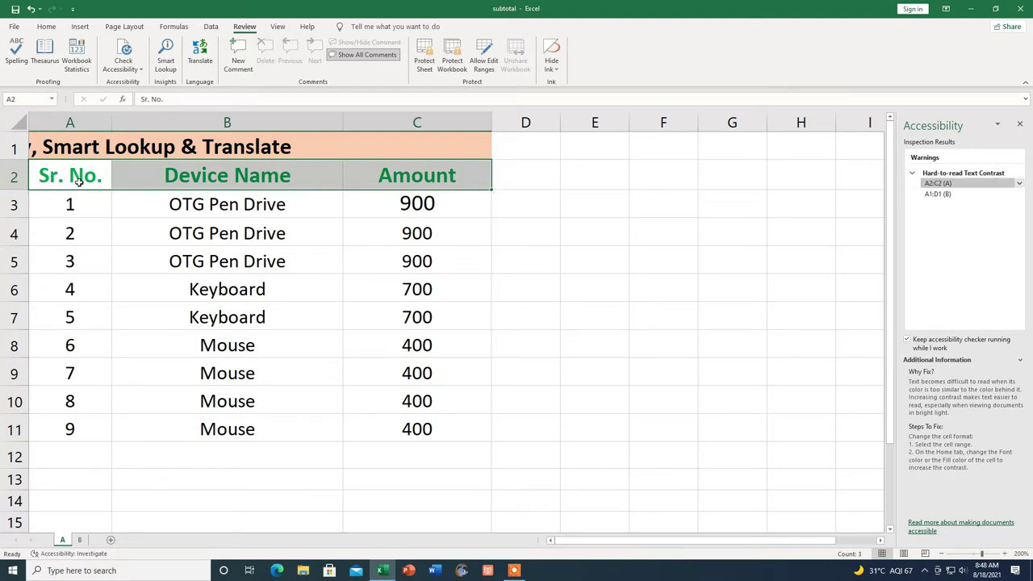
{"action": "left_click", "coordinate": [940, 185]}
{"action": "left_click", "coordinate": [1020, 183]}
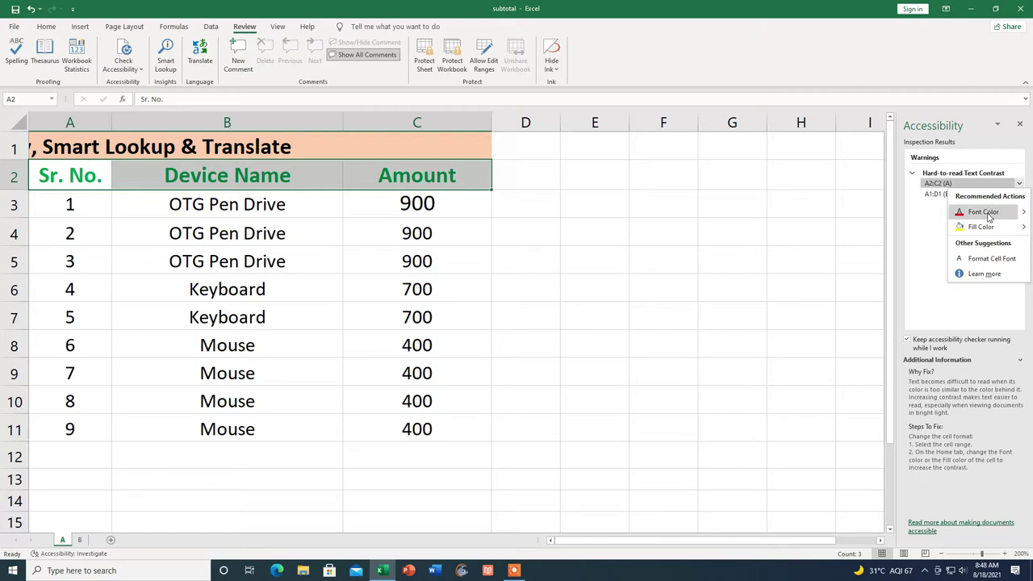
{"action": "left_click", "coordinate": [984, 212]}
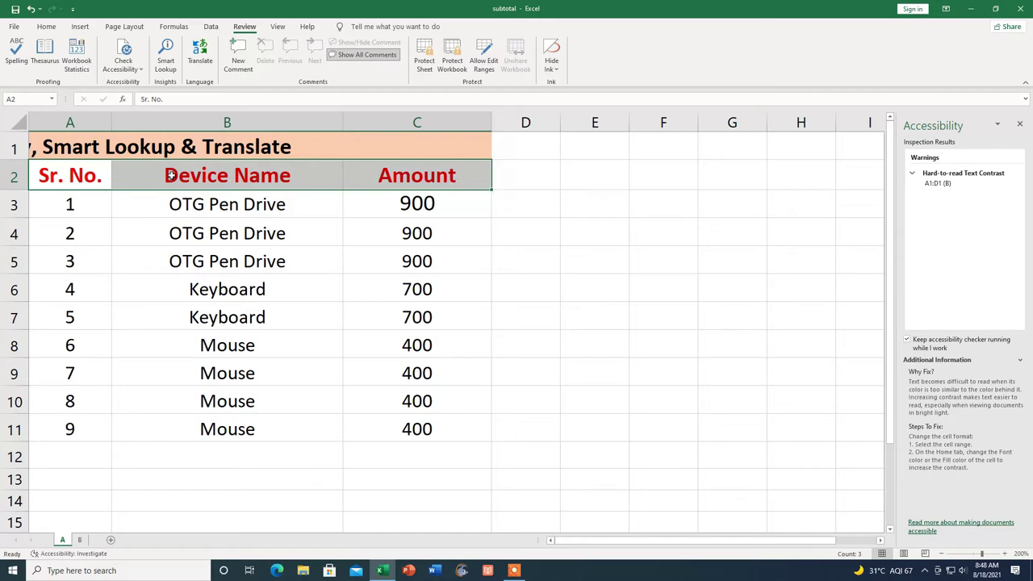
{"action": "left_click", "coordinate": [514, 234]}
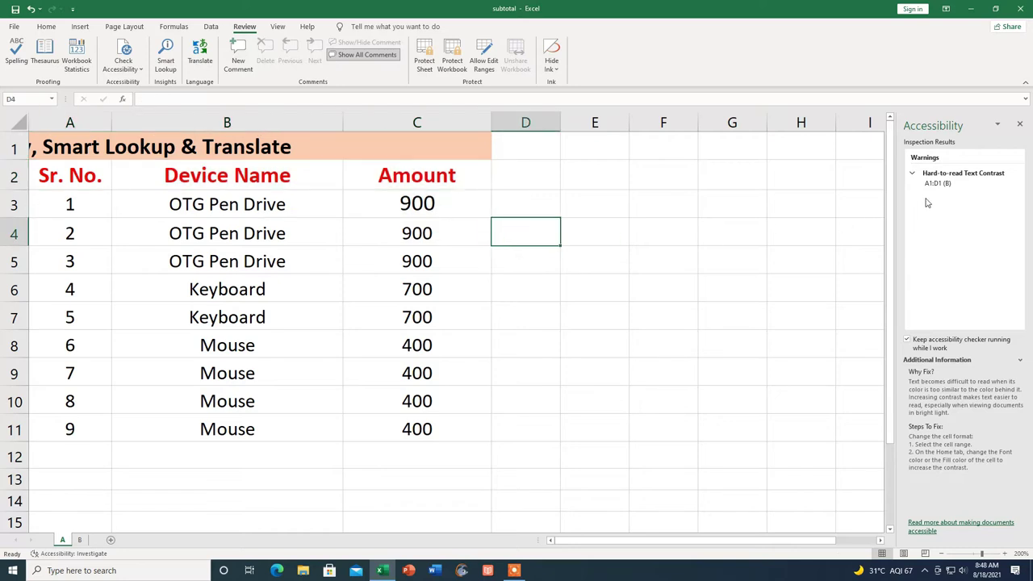
{"action": "mouse_move", "coordinate": [938, 183]}
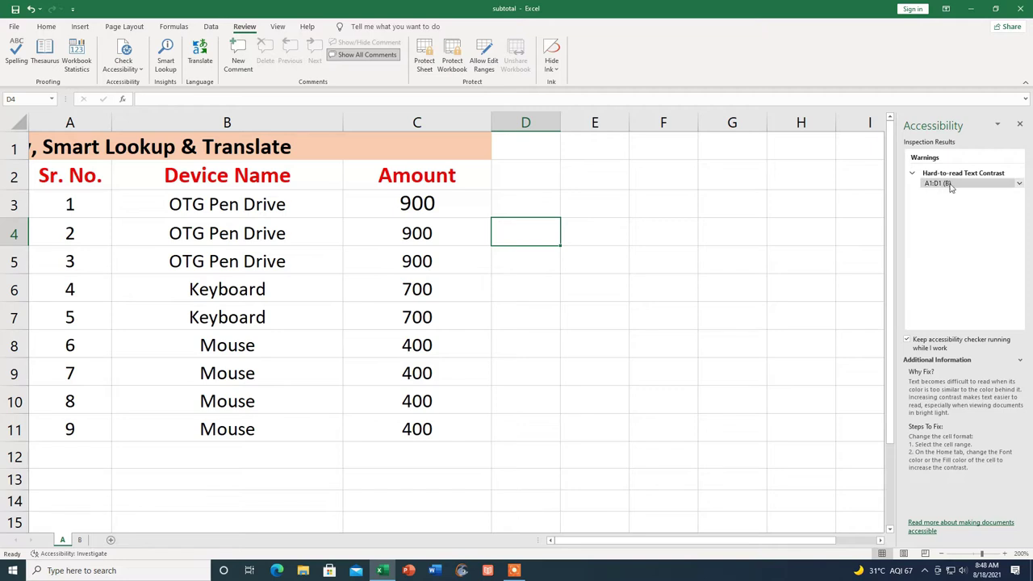
Apply red font to the A1:D1 language headers on sheet B via the contrast fix.
{"action": "left_click", "coordinate": [975, 184]}
{"action": "left_click", "coordinate": [1019, 185]}
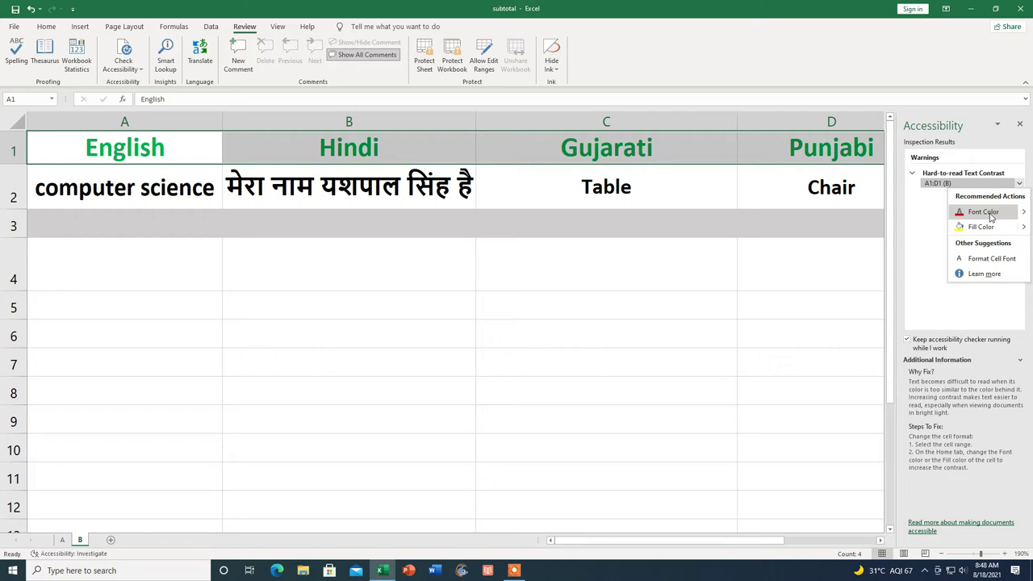
{"action": "left_click", "coordinate": [990, 214]}
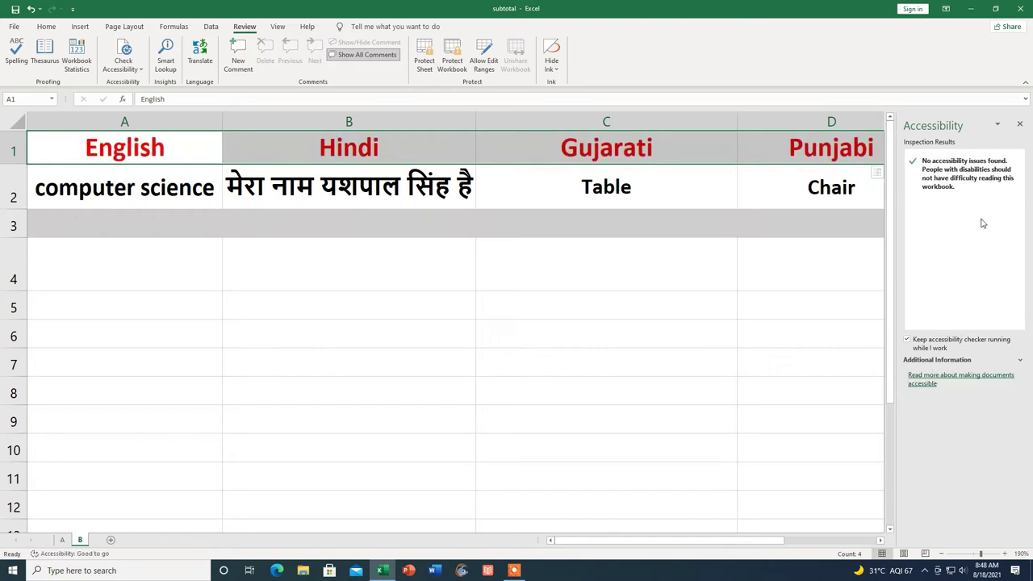
{"action": "left_click", "coordinate": [580, 261]}
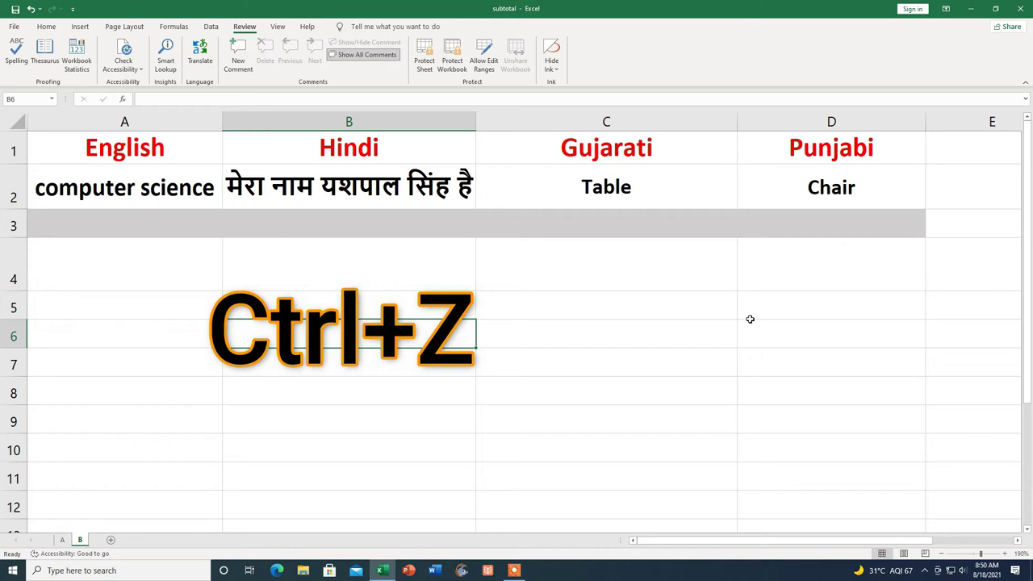
Undo the red header colours and the unmerge, returning to sheet A.
{"action": "key", "text": "ctrl+z"}
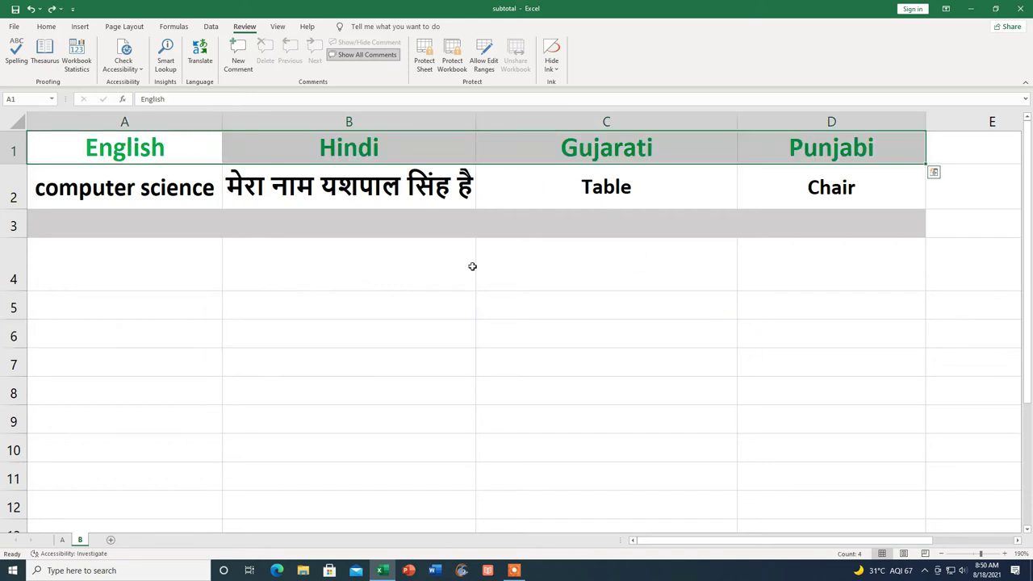
{"action": "key", "text": "ctrl+Page_Up"}
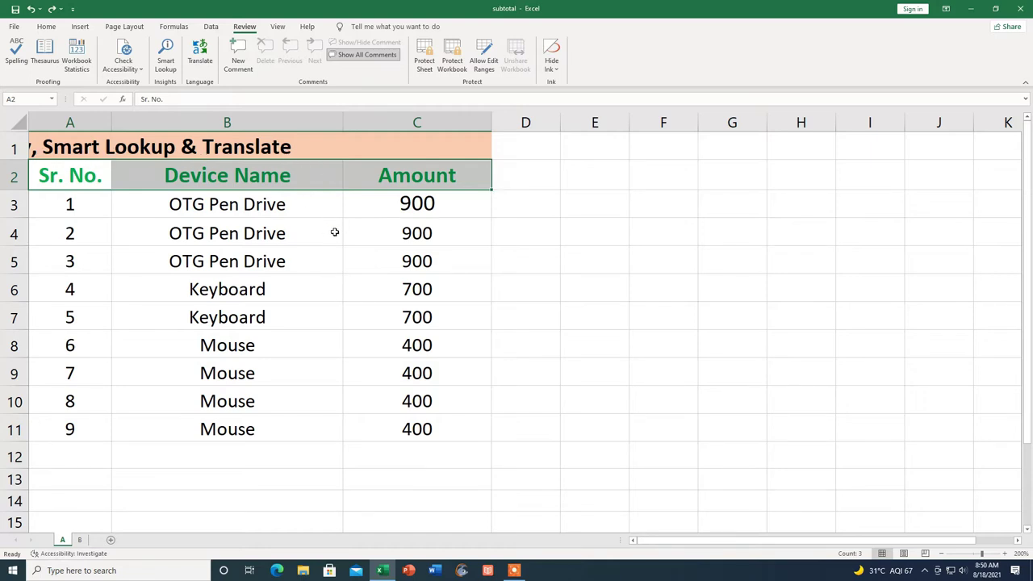
{"action": "key", "text": "ctrl+z"}
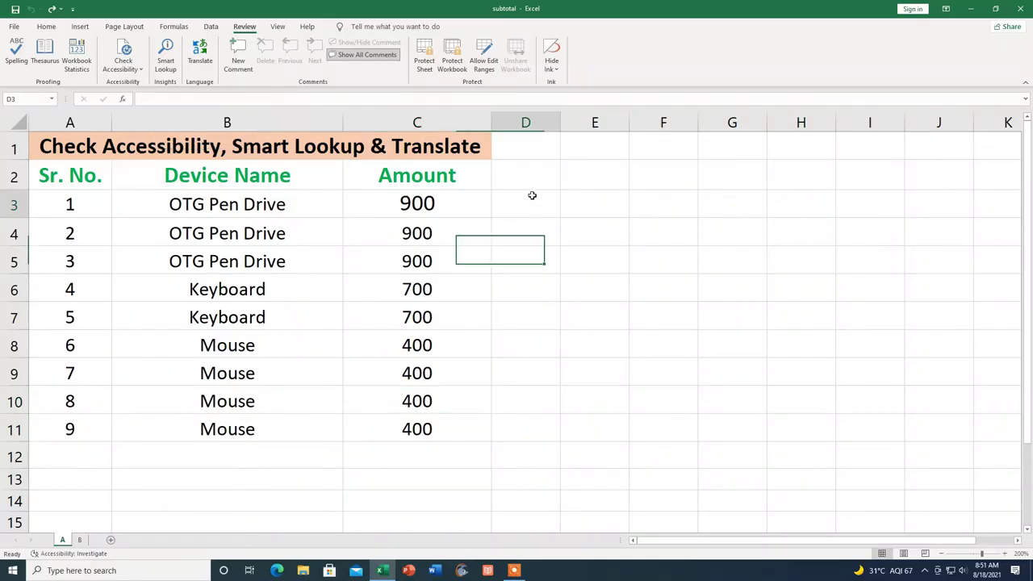
{"action": "left_click", "coordinate": [533, 197]}
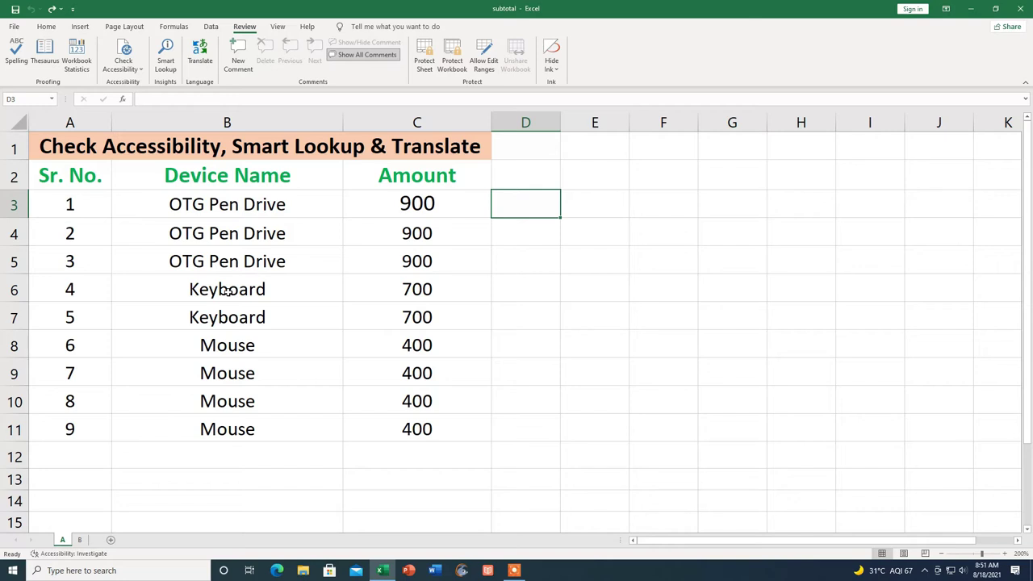
Smart Lookup 'Keyboard' from cell B6 and copy the second keyboard image from Media.
{"action": "left_click", "coordinate": [221, 292]}
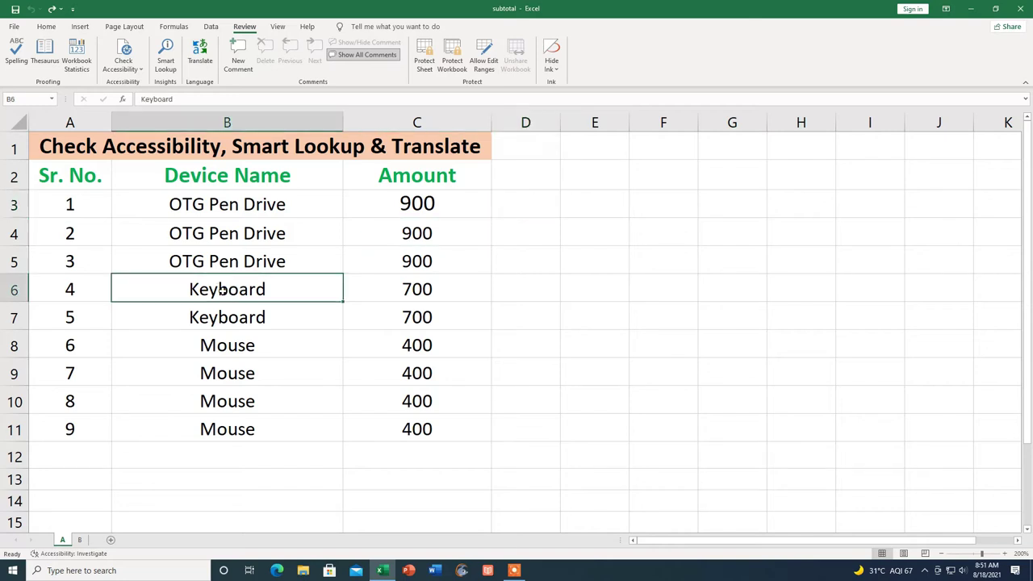
{"action": "left_click", "coordinate": [166, 58]}
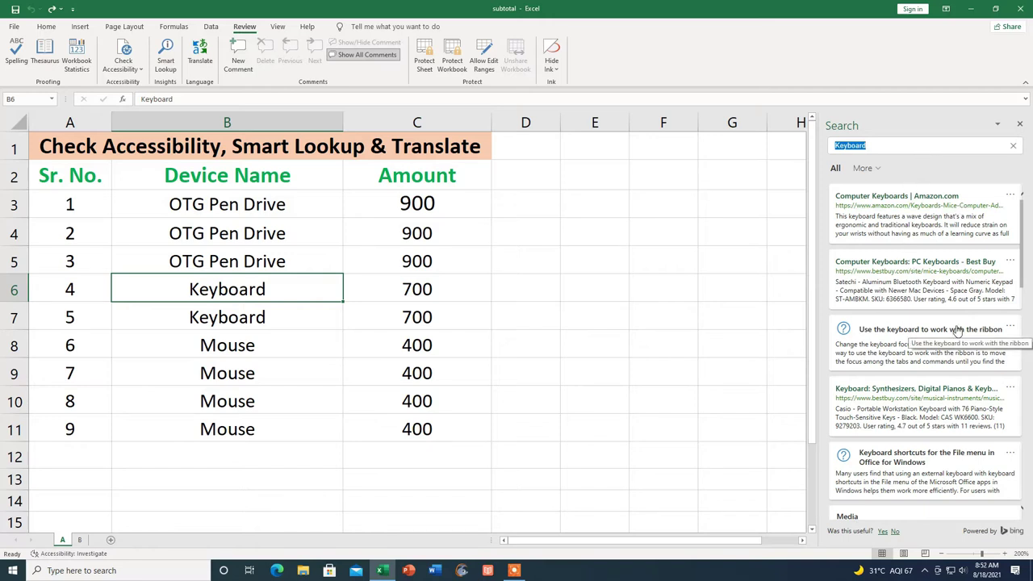
{"action": "scroll", "coordinate": [958, 326], "scroll_direction": "down", "scroll_amount": 3}
{"action": "scroll", "coordinate": [958, 326], "scroll_direction": "down", "scroll_amount": 1}
{"action": "scroll", "coordinate": [958, 327], "scroll_direction": "down", "scroll_amount": 2}
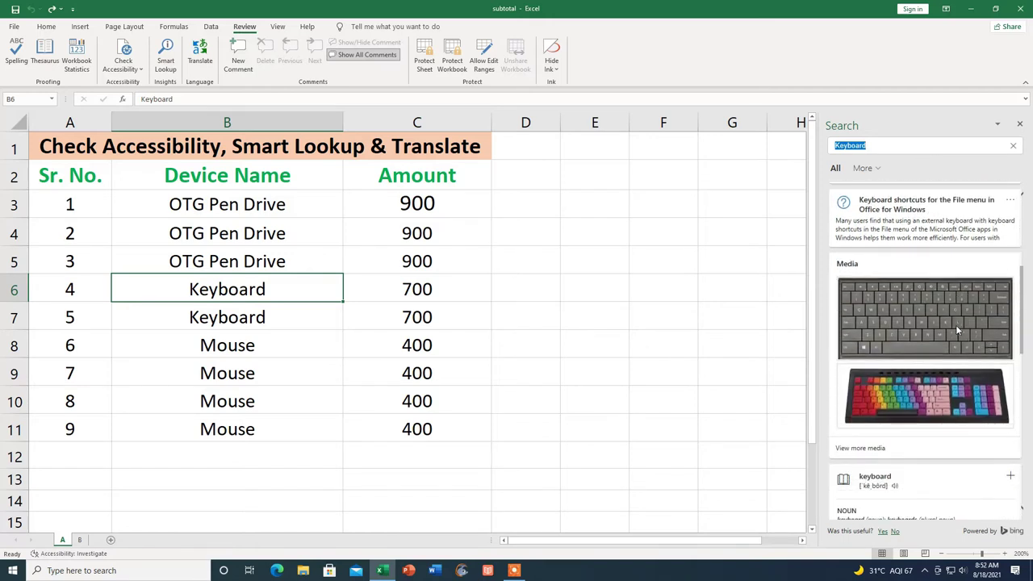
{"action": "mouse_move", "coordinate": [956, 325]}
{"action": "left_mouse_down"}
{"action": "mouse_move", "coordinate": [893, 307]}
{"action": "mouse_move", "coordinate": [930, 403]}
{"action": "mouse_move", "coordinate": [616, 377]}
{"action": "left_mouse_up"}
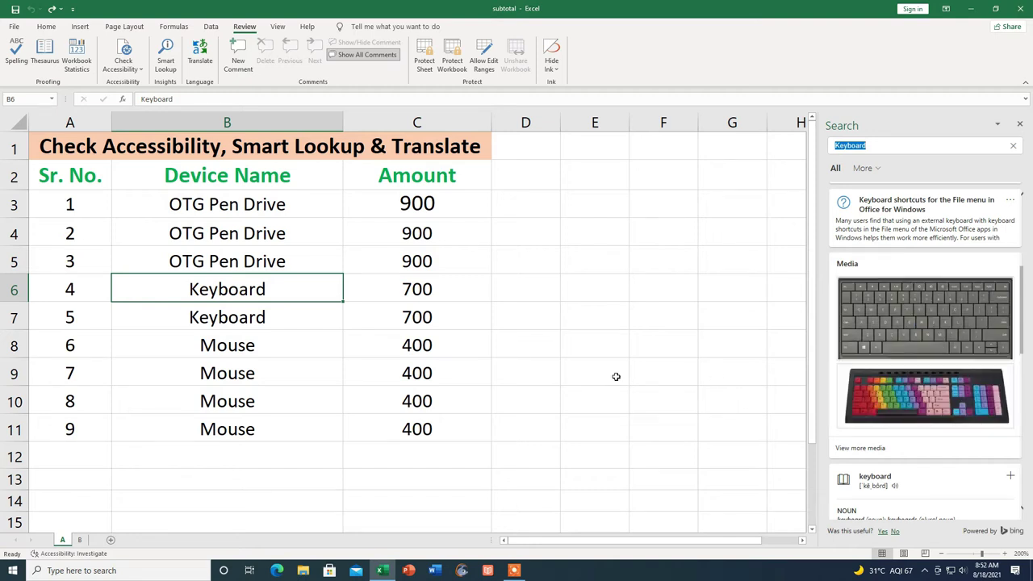
{"action": "left_click", "coordinate": [605, 319]}
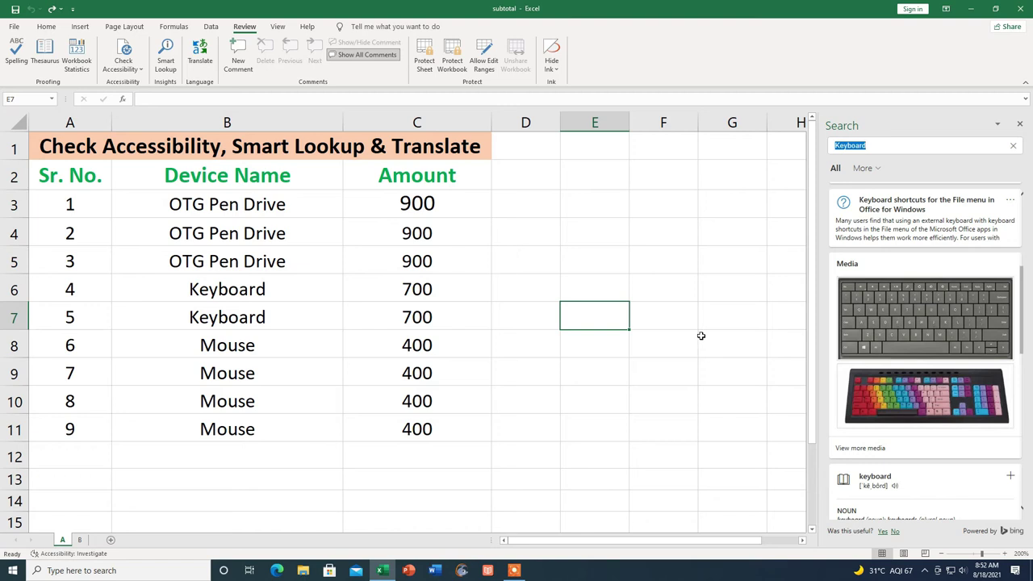
{"action": "mouse_move", "coordinate": [926, 396]}
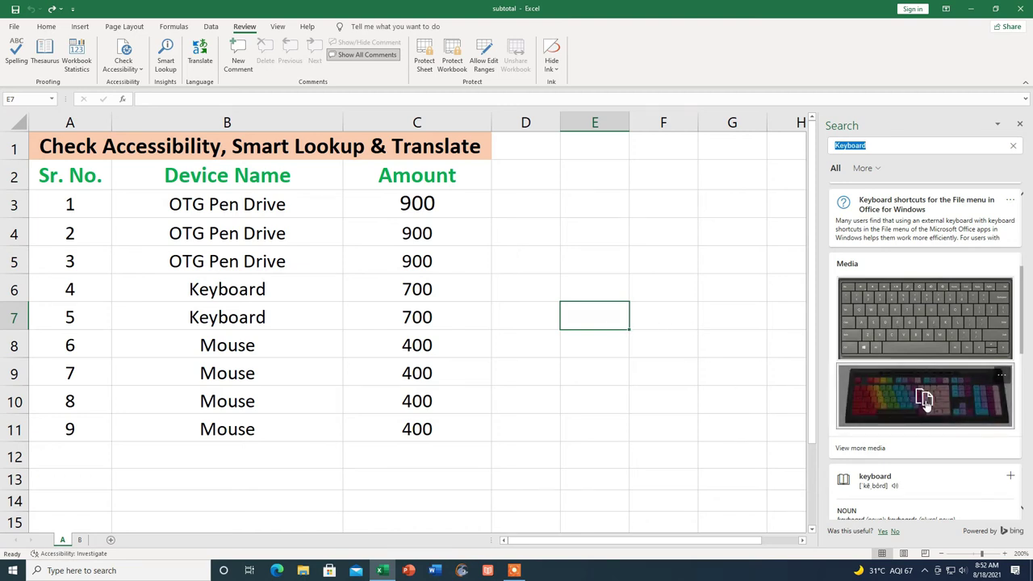
{"action": "left_click", "coordinate": [926, 398]}
{"action": "right_click", "coordinate": [595, 318]}
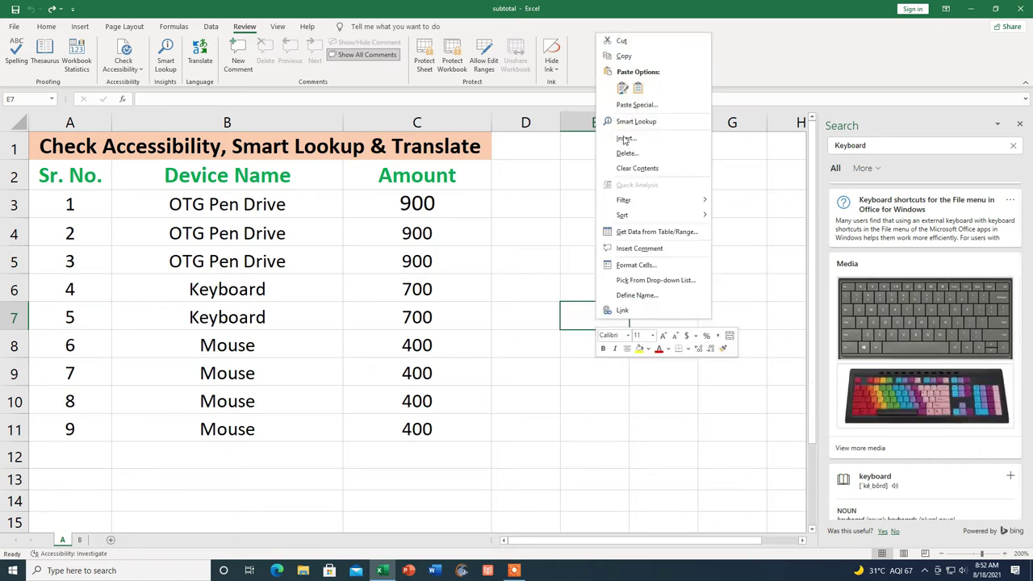
{"action": "left_click", "coordinate": [626, 91]}
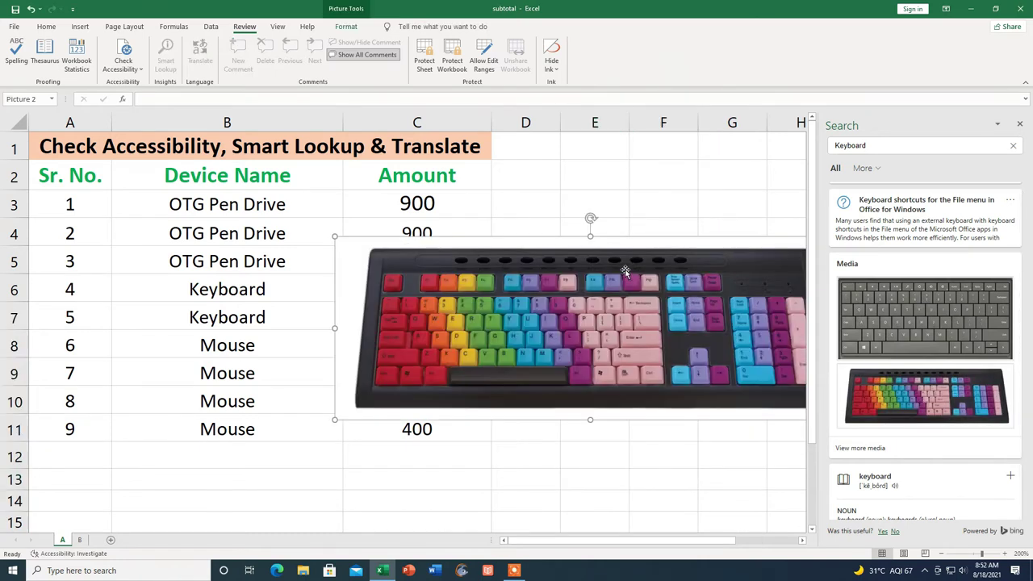
{"action": "mouse_move", "coordinate": [638, 256]}
{"action": "left_mouse_down"}
{"action": "mouse_move", "coordinate": [571, 282]}
{"action": "mouse_move", "coordinate": [567, 300]}
{"action": "left_mouse_up"}
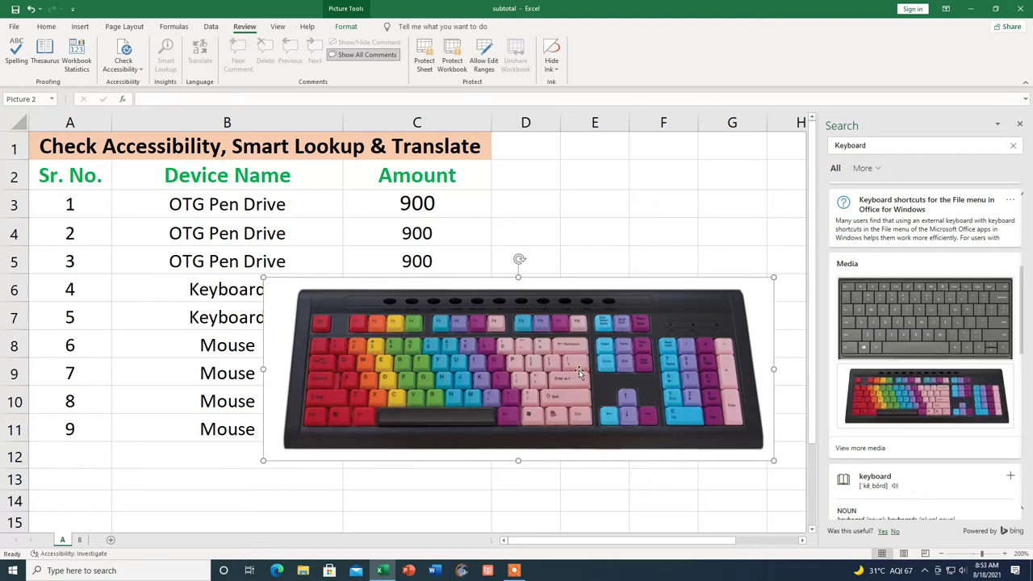
{"action": "key", "text": "Delete"}
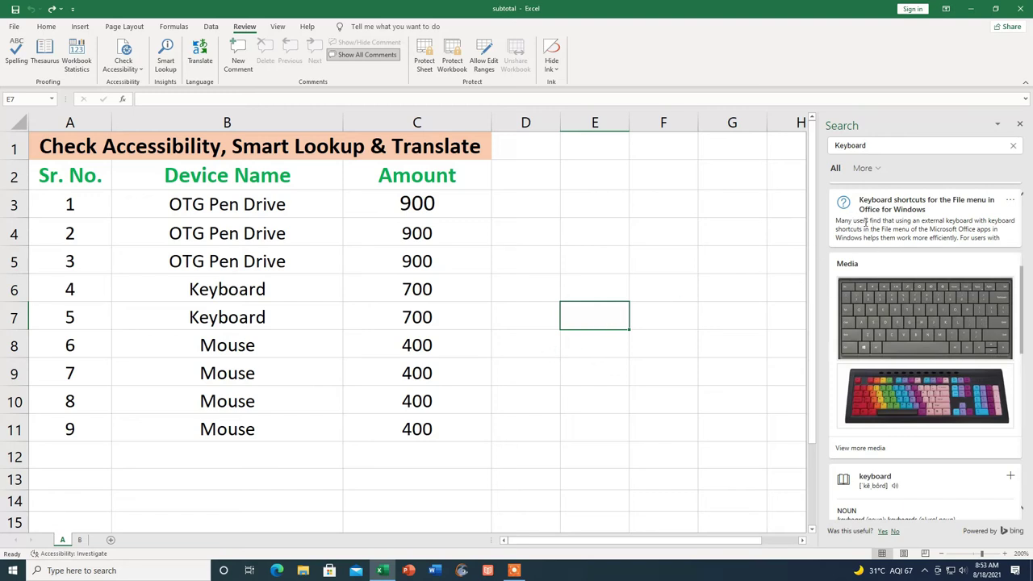
Paste 'Many users' from the lookup result into E7, autofit column E, close the pane.
{"action": "left_click_drag", "start_coordinate": [866, 220], "coordinate": [842, 222]}
{"action": "right_click", "coordinate": [852, 226]}
{"action": "left_click", "coordinate": [870, 233]}
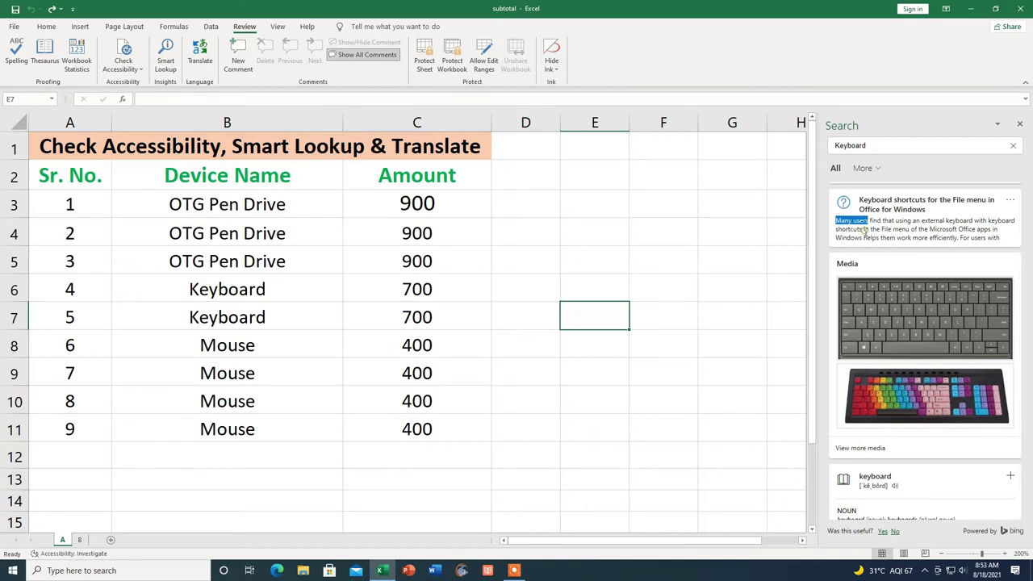
{"action": "left_click", "coordinate": [598, 319]}
{"action": "right_click", "coordinate": [598, 319]}
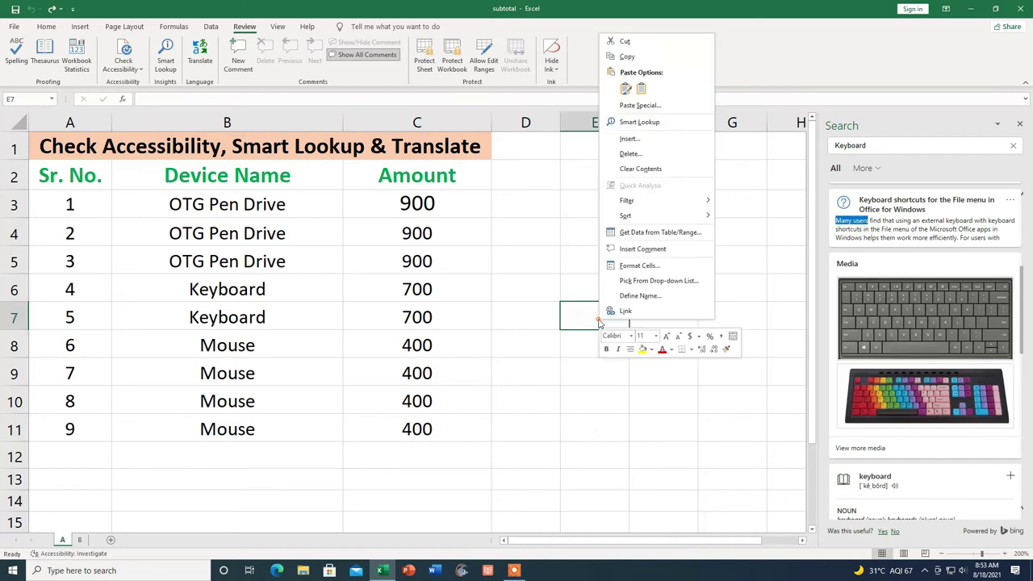
{"action": "left_click", "coordinate": [625, 87]}
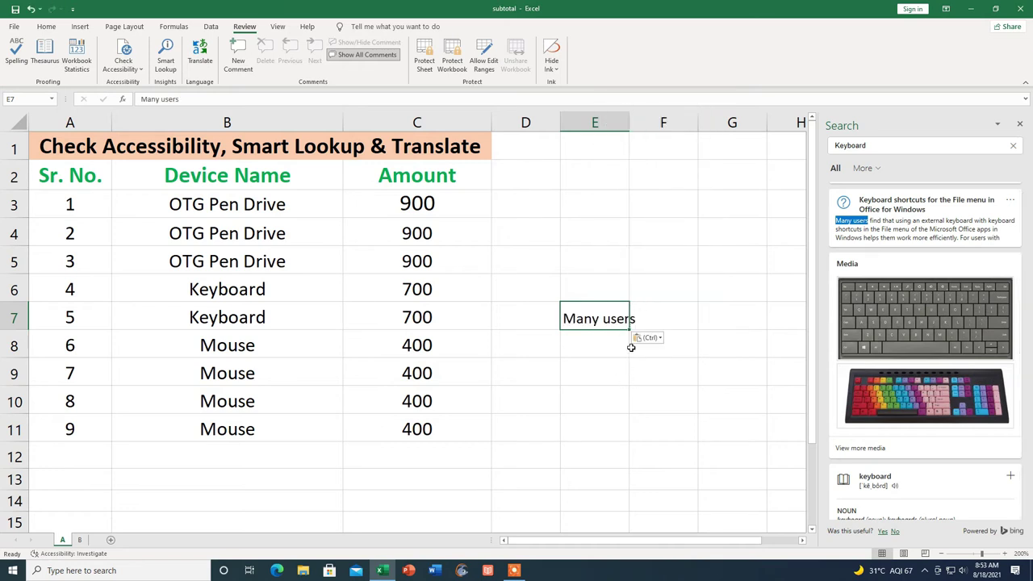
{"action": "double_click", "coordinate": [629, 118]}
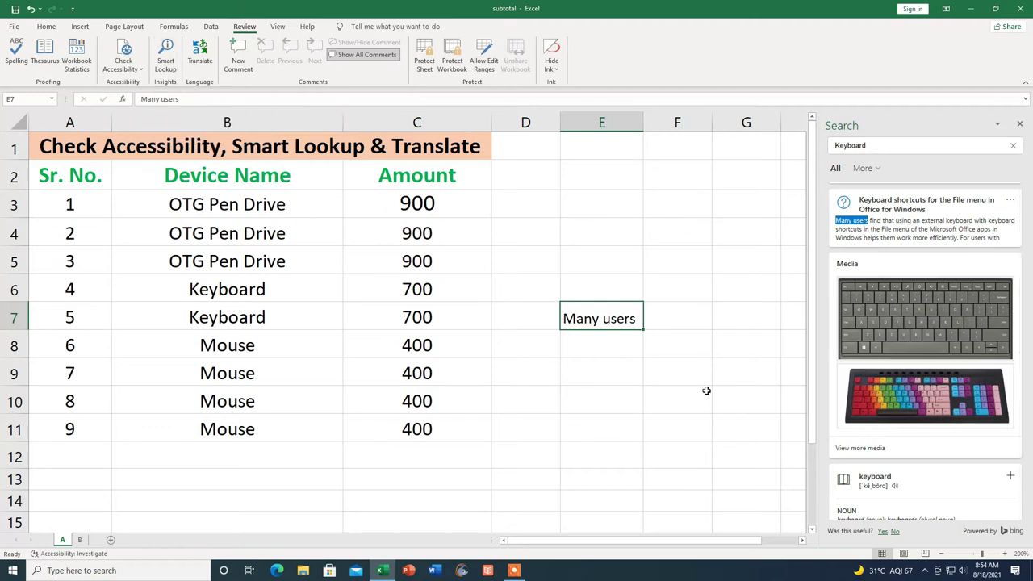
{"action": "left_click", "coordinate": [1020, 127]}
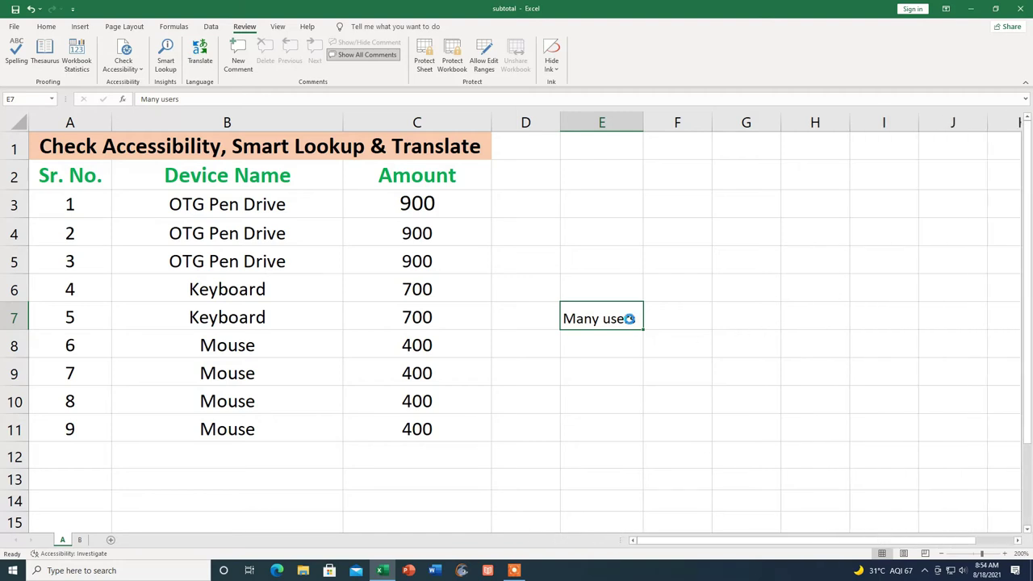
Delete the 'Many users' text from cell E7.
{"action": "key", "text": "Delete"}
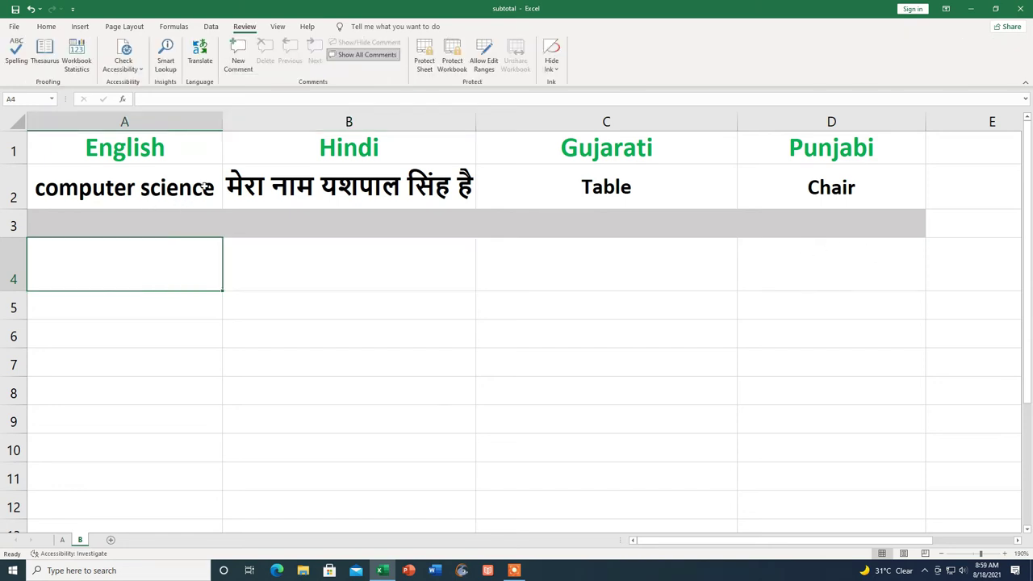
Open the Translator on cell A2 and set the target language to Hindi.
{"action": "left_click", "coordinate": [200, 56]}
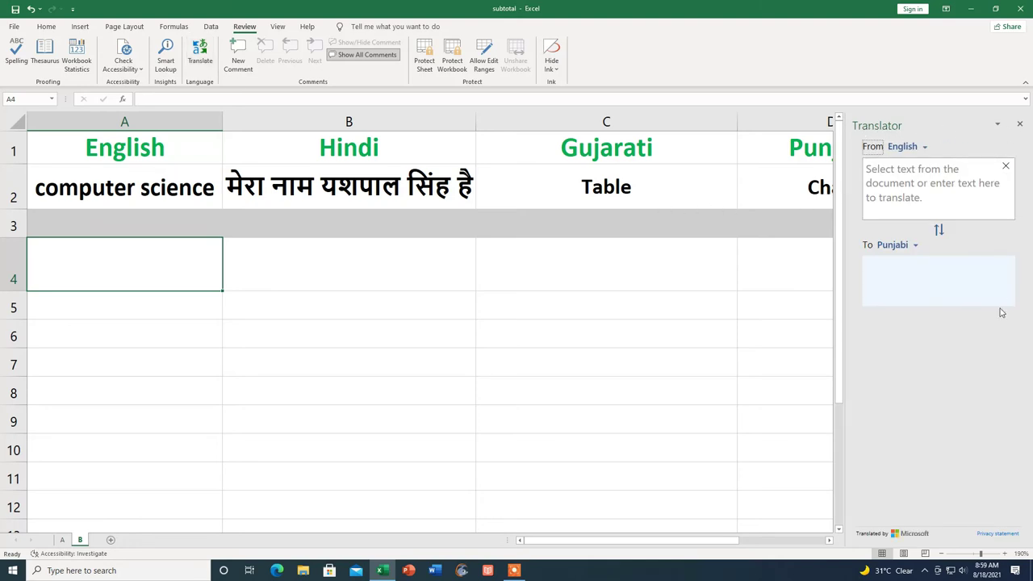
{"action": "left_click", "coordinate": [138, 189]}
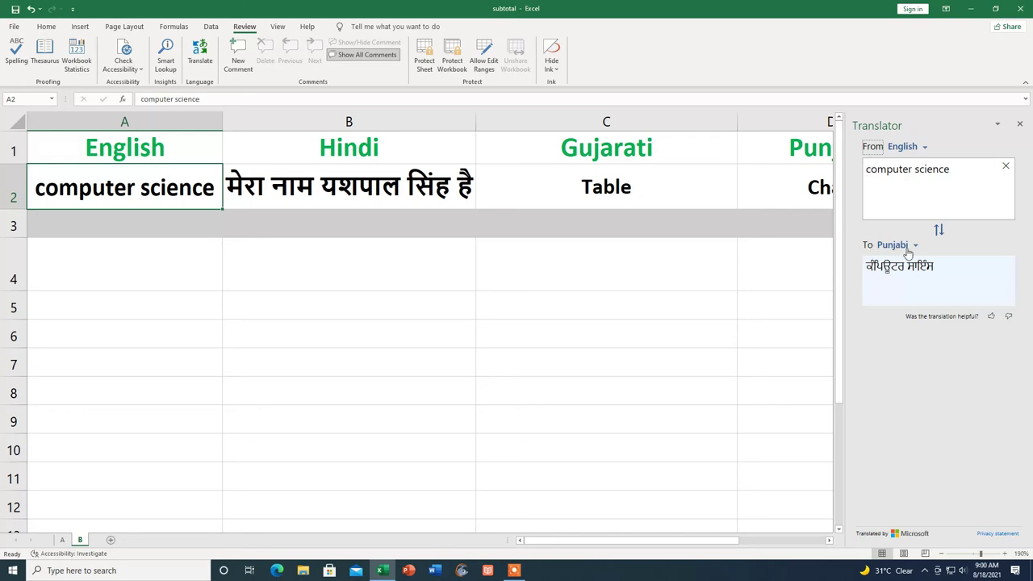
{"action": "left_click", "coordinate": [914, 246]}
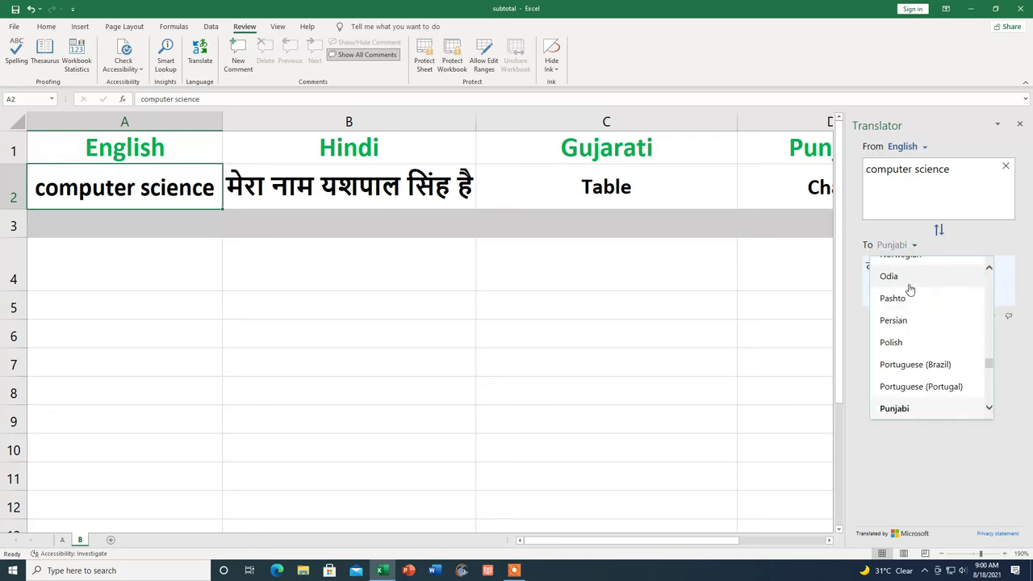
{"action": "scroll", "coordinate": [909, 345], "scroll_direction": "down", "scroll_amount": 2}
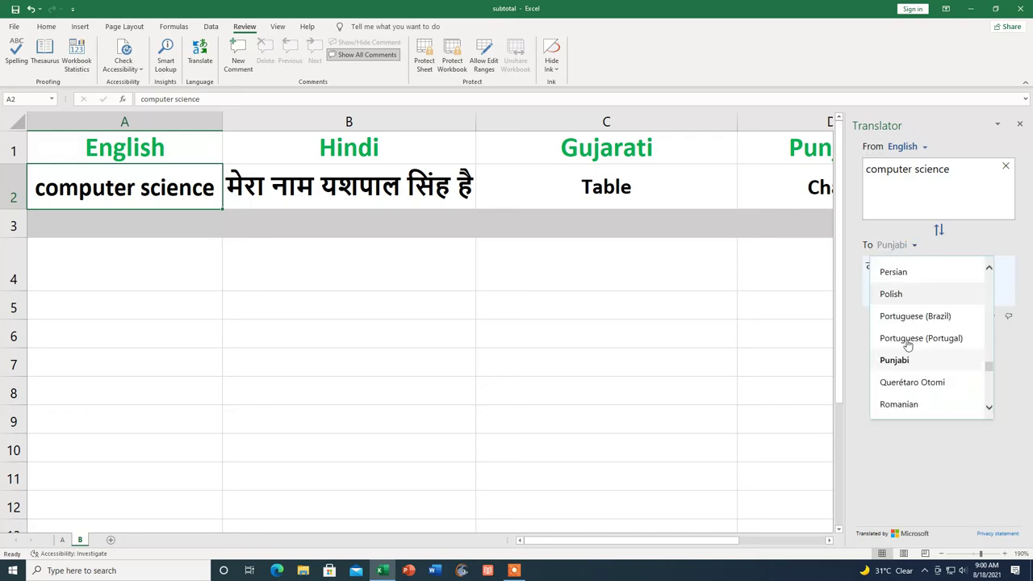
{"action": "scroll", "coordinate": [908, 344], "scroll_direction": "down", "scroll_amount": 1}
{"action": "scroll", "coordinate": [904, 323], "scroll_direction": "up", "scroll_amount": 10}
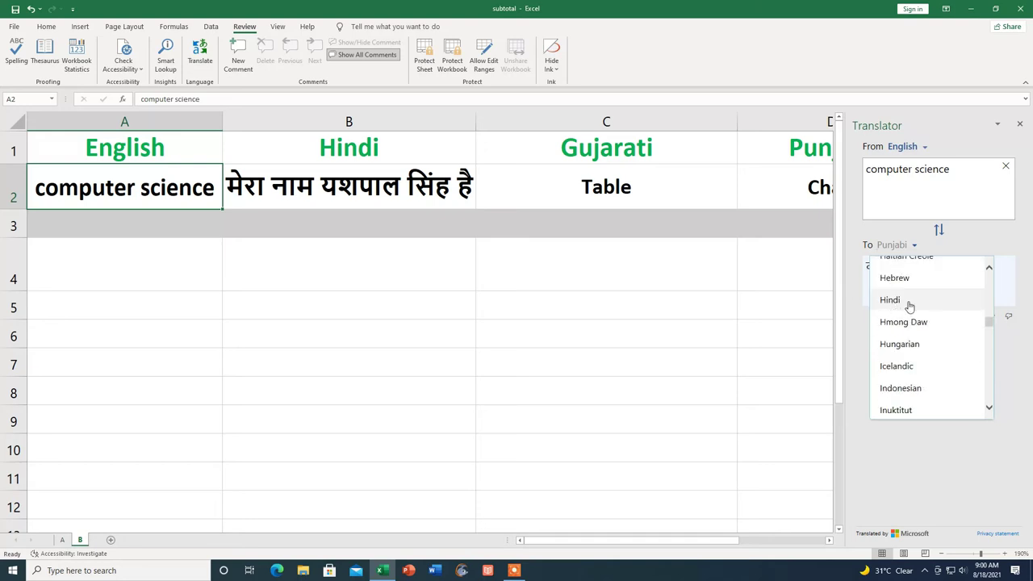
{"action": "left_click", "coordinate": [890, 300]}
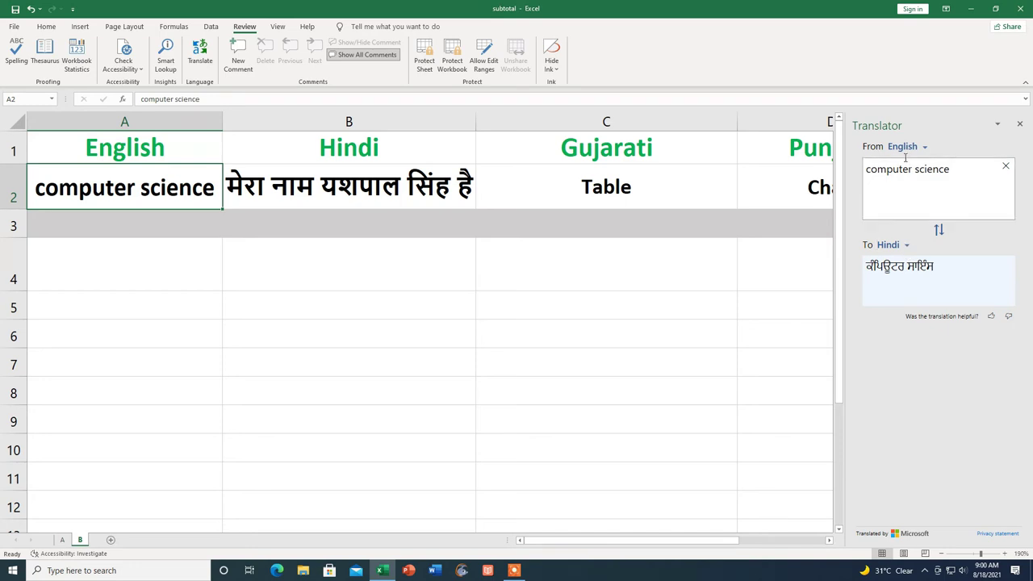
Swap the direction to Hindi→English and reload A2's 'computer science' text.
{"action": "left_click", "coordinate": [939, 231]}
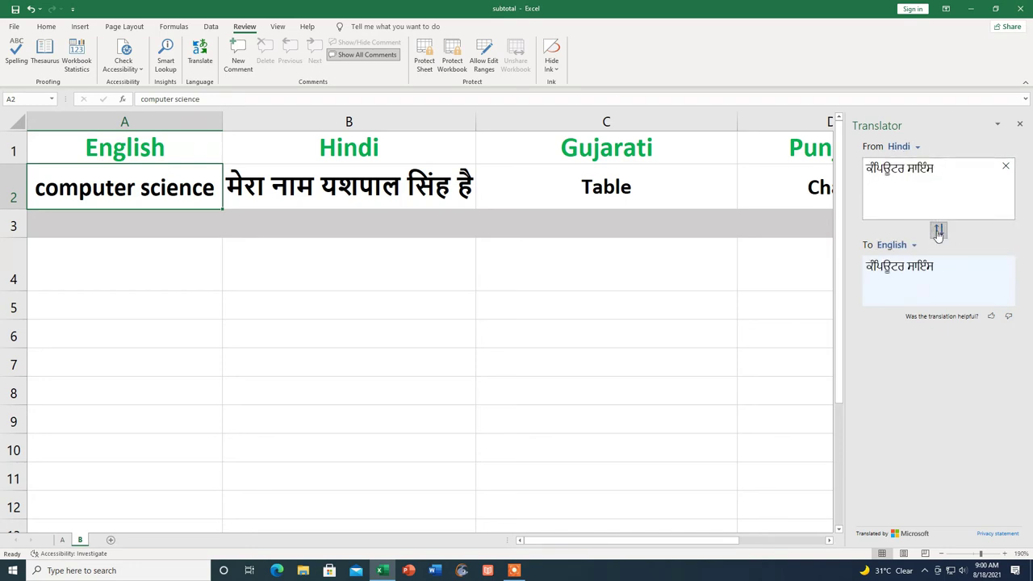
{"action": "left_click", "coordinate": [1006, 167]}
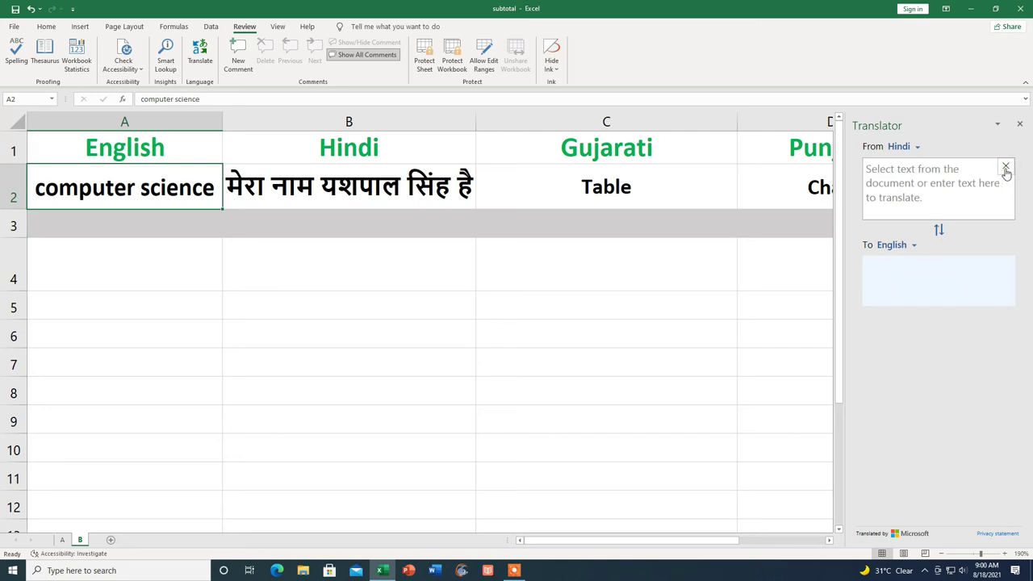
{"action": "left_click", "coordinate": [133, 270]}
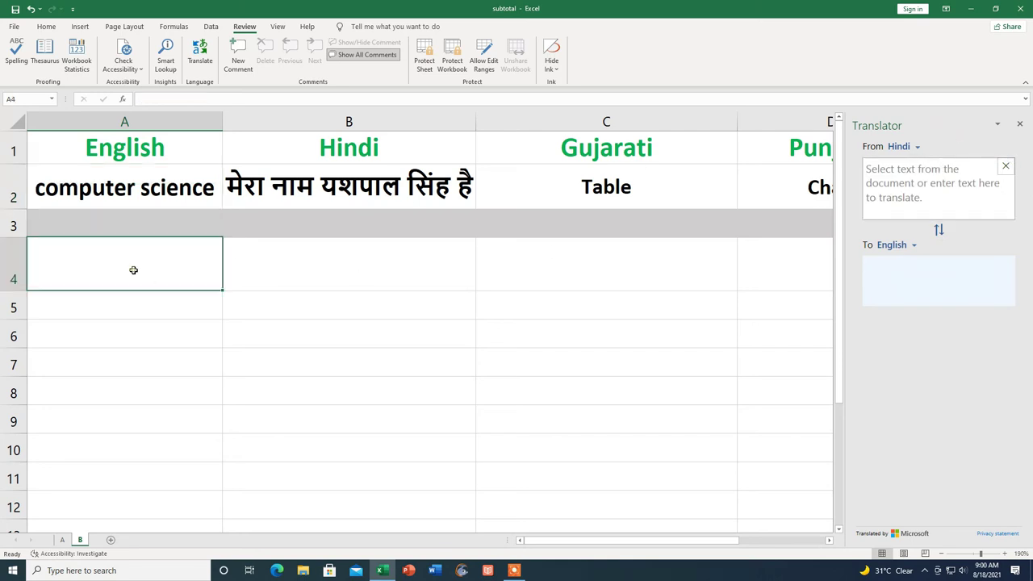
{"action": "left_click", "coordinate": [136, 190]}
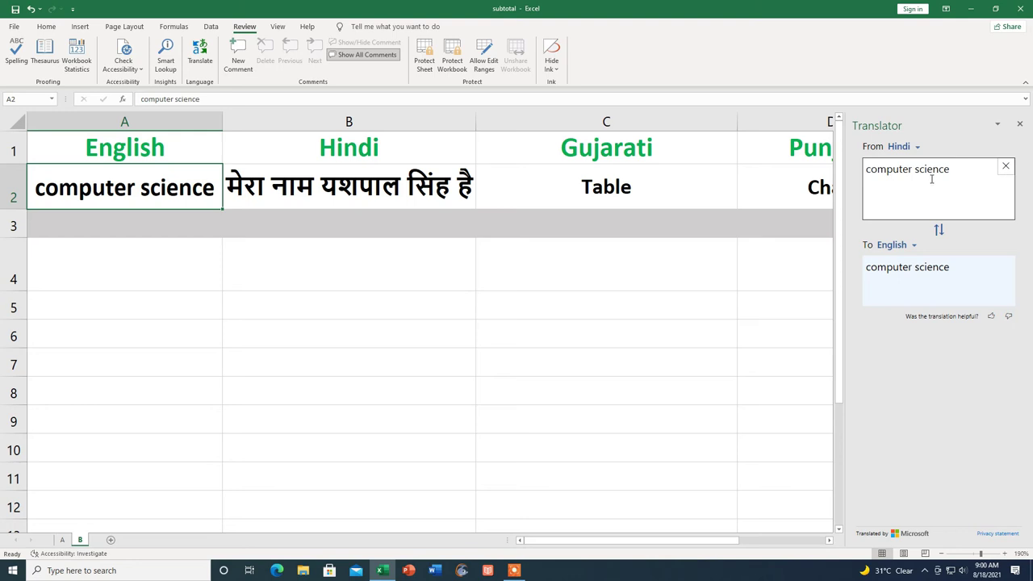
Switch the Translator to English→Hindi and copy the translation 'कंप्यूटर विज्ञान'.
{"action": "left_click", "coordinate": [940, 231]}
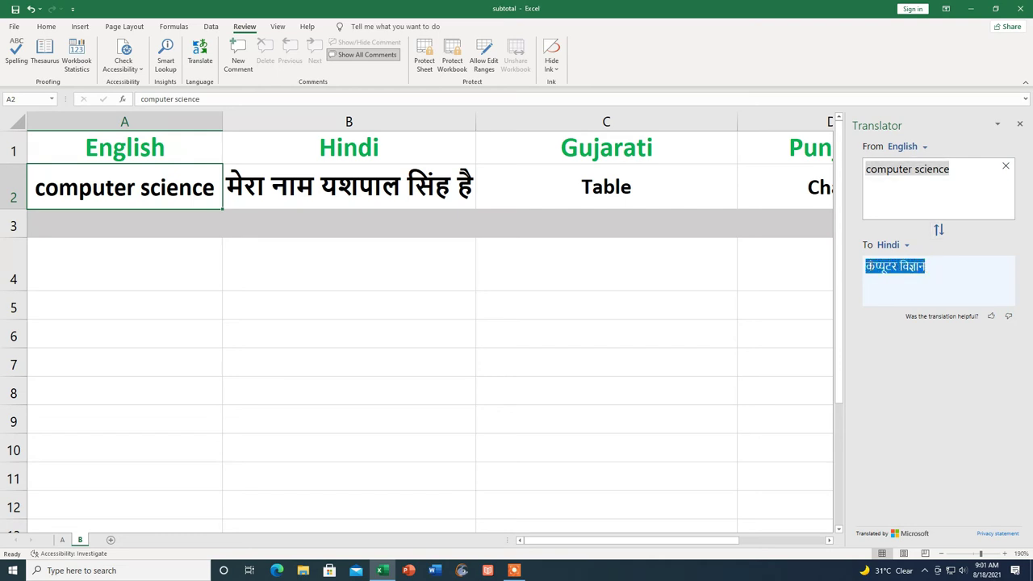
{"action": "right_click", "coordinate": [888, 267]}
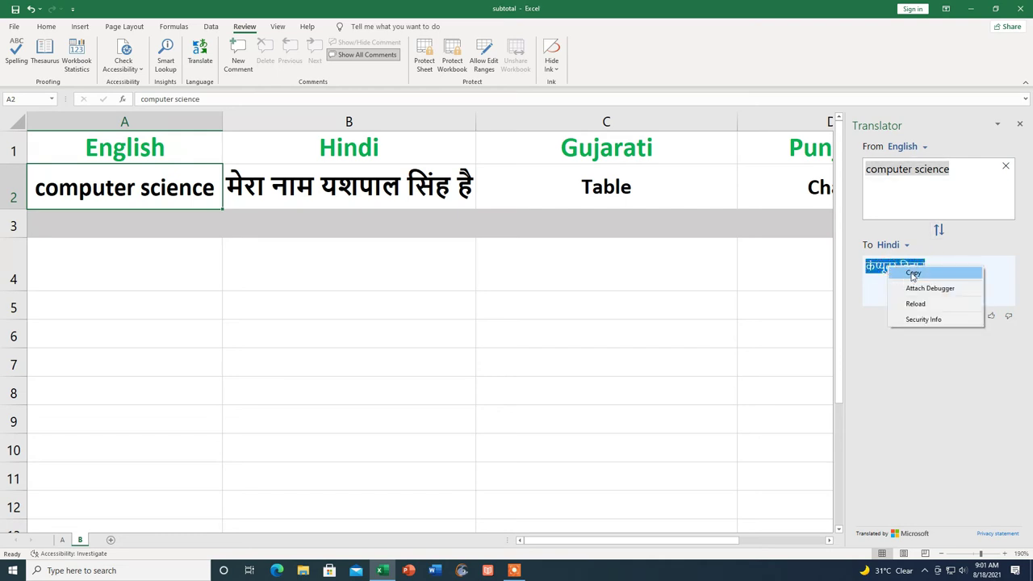
{"action": "left_click", "coordinate": [900, 275]}
Paste 'कंप्यूटर विज्ञान' into cell A4 and clear the Translator input box.
{"action": "left_click", "coordinate": [100, 272]}
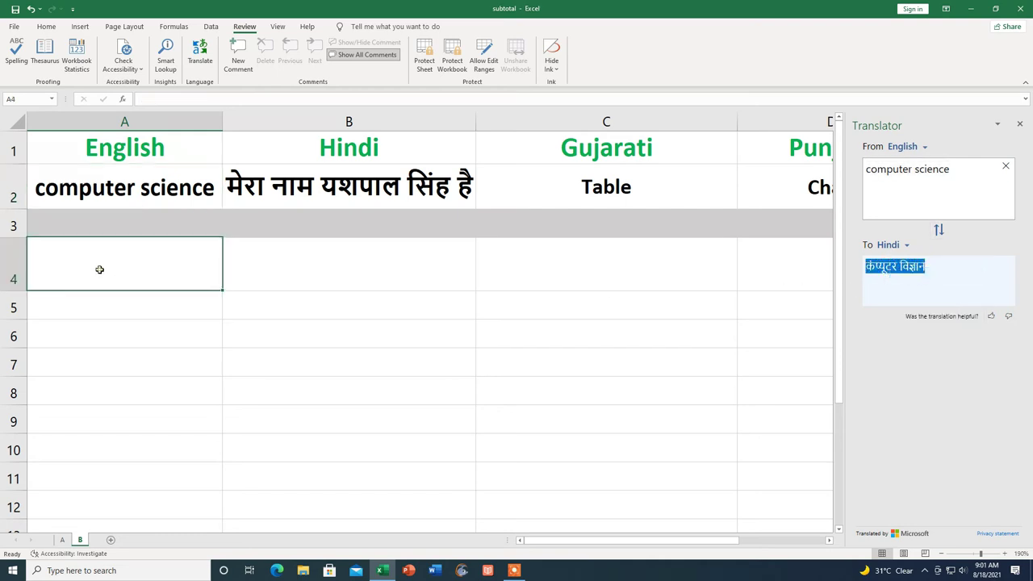
{"action": "right_click", "coordinate": [104, 276]}
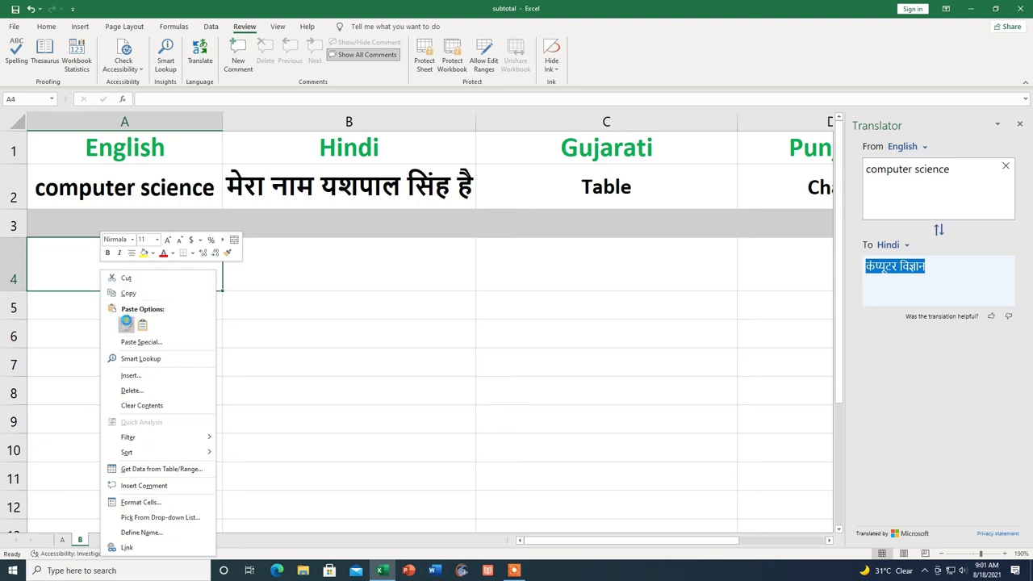
{"action": "left_click", "coordinate": [126, 324]}
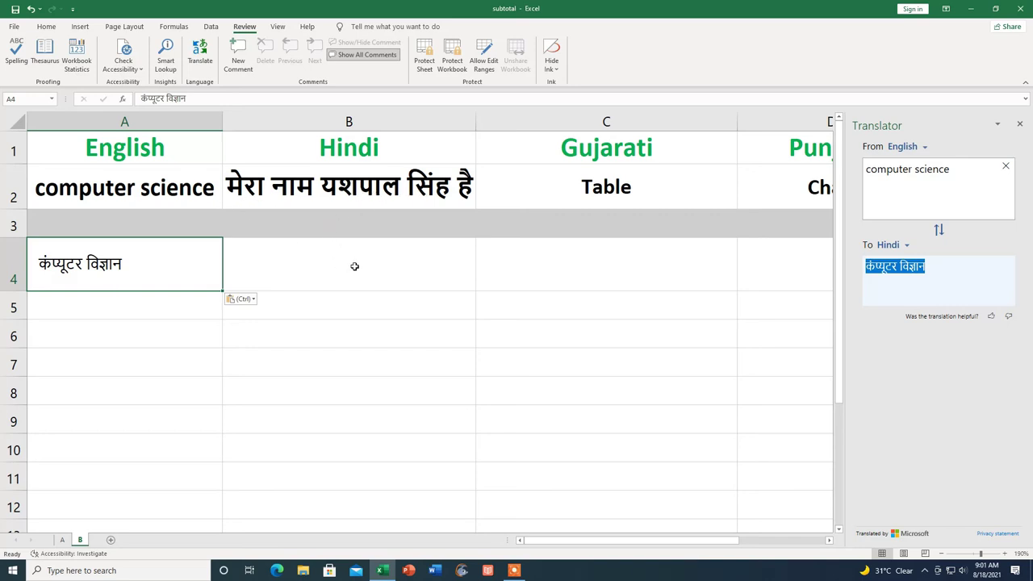
{"action": "left_click", "coordinate": [1006, 166]}
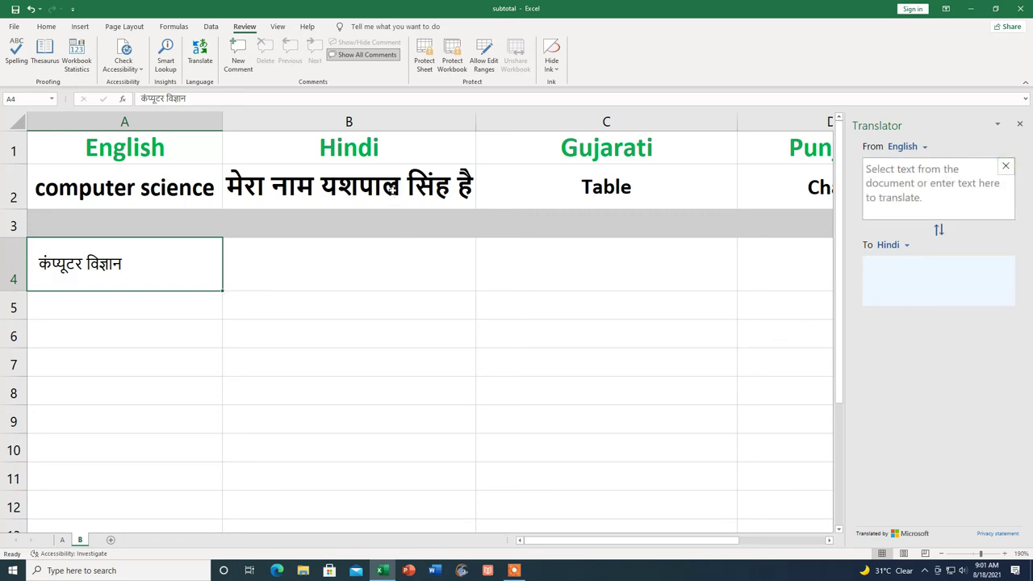
Translate B2's Hindi sentence into English and copy the result.
{"action": "left_click", "coordinate": [390, 189]}
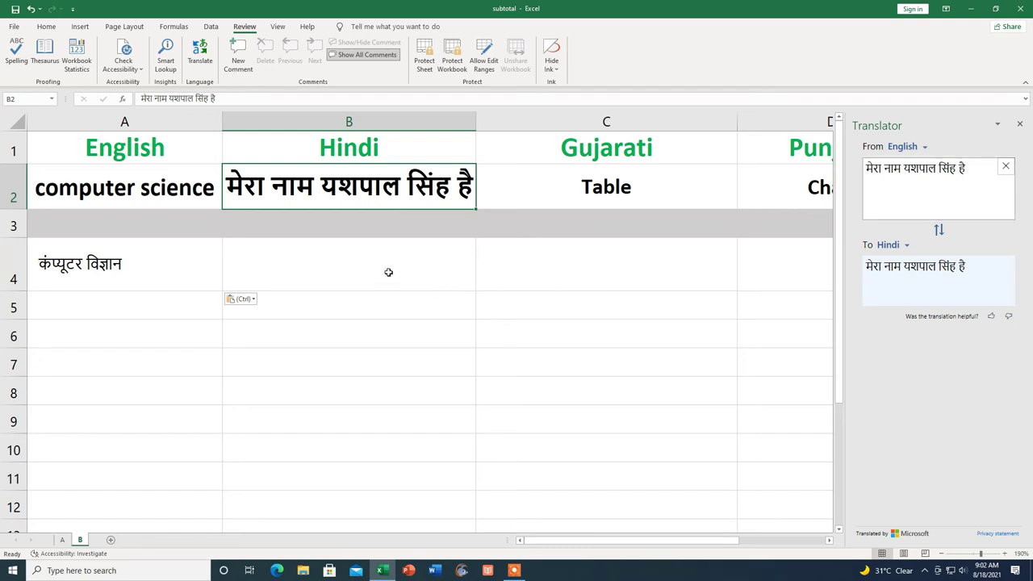
{"action": "left_click", "coordinate": [939, 231]}
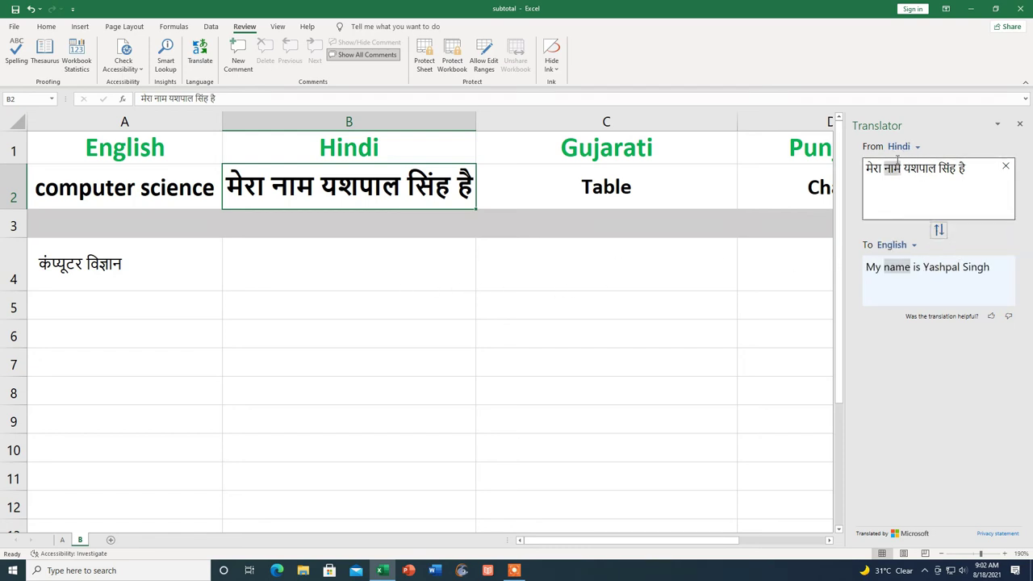
{"action": "mouse_move", "coordinate": [892, 168]}
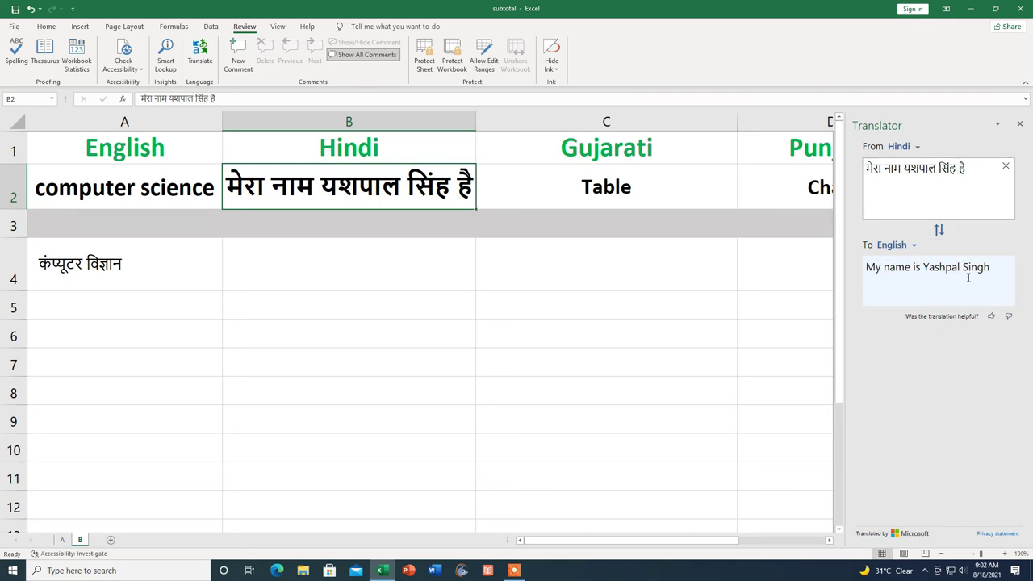
{"action": "left_click", "coordinate": [877, 269]}
{"action": "right_click", "coordinate": [880, 274]}
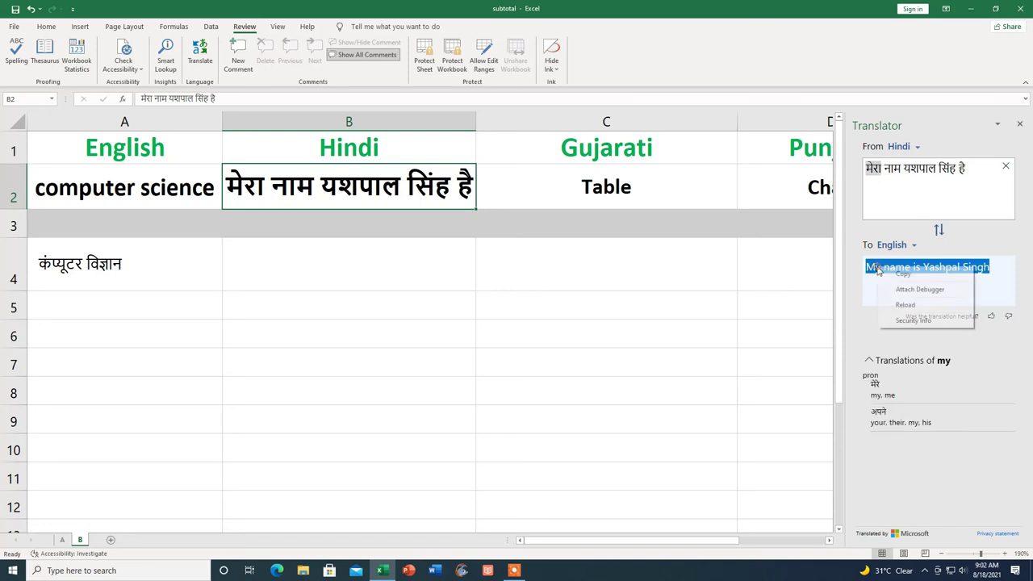
{"action": "left_click", "coordinate": [882, 275]}
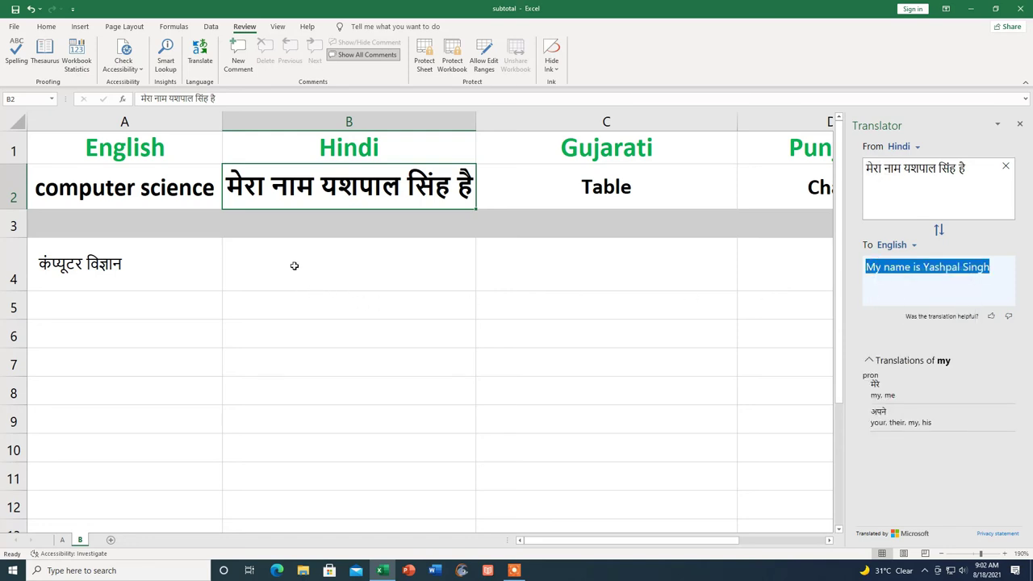
Paste the English sentence into B4 and load 'Table' from C2 into the Translator.
{"action": "key", "text": "Down"}
{"action": "key", "text": "Down"}
{"action": "key", "text": "ctrl+v"}
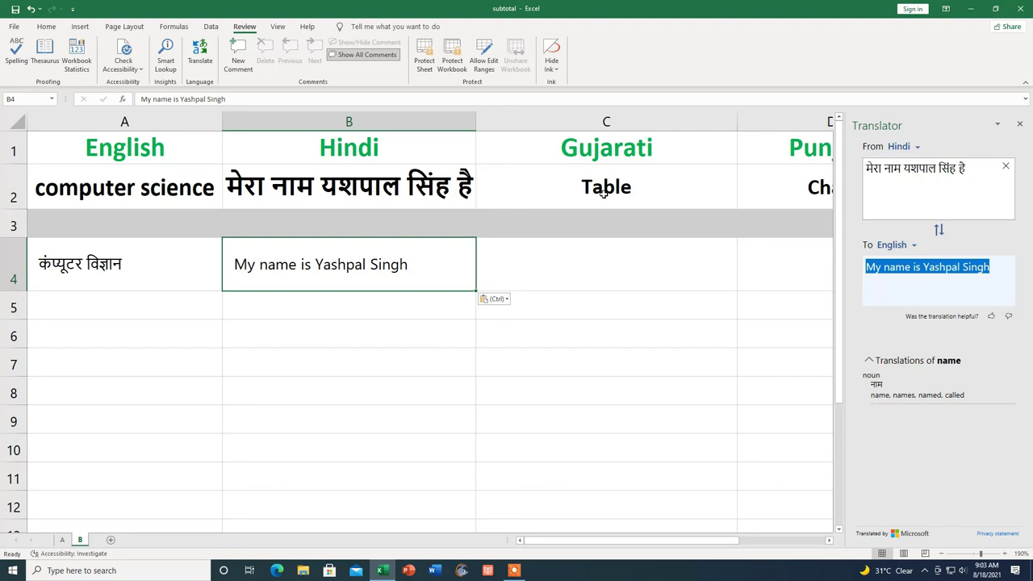
{"action": "left_click", "coordinate": [611, 188]}
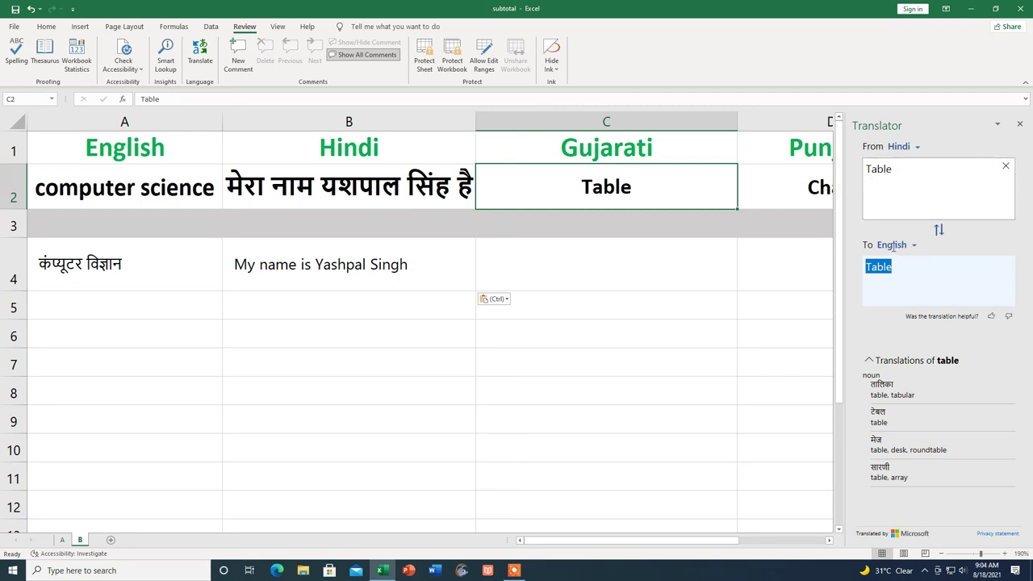
Set the Translator to translate English into Gujarati.
{"action": "left_click", "coordinate": [729, 201]}
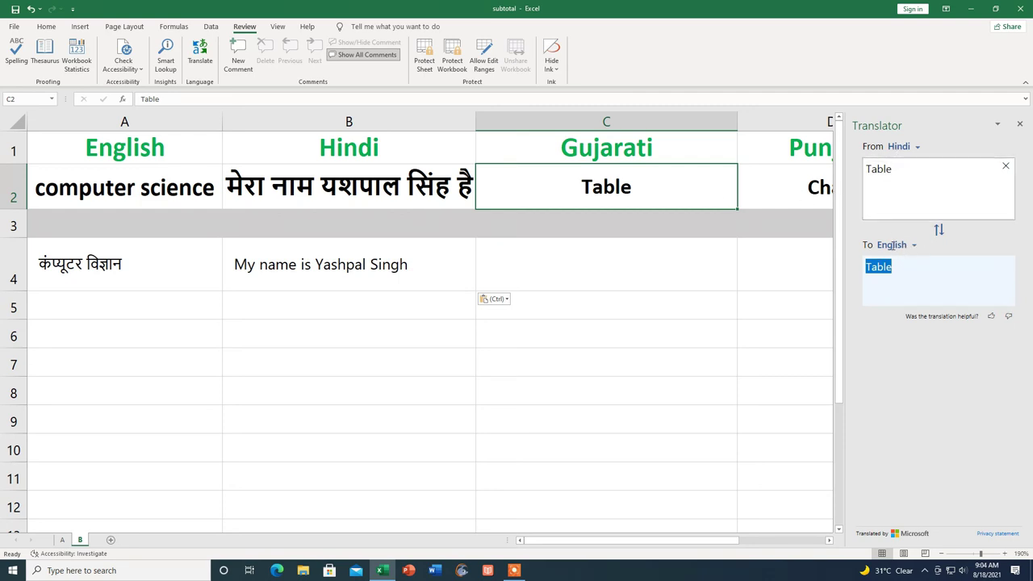
{"action": "left_click", "coordinate": [939, 232]}
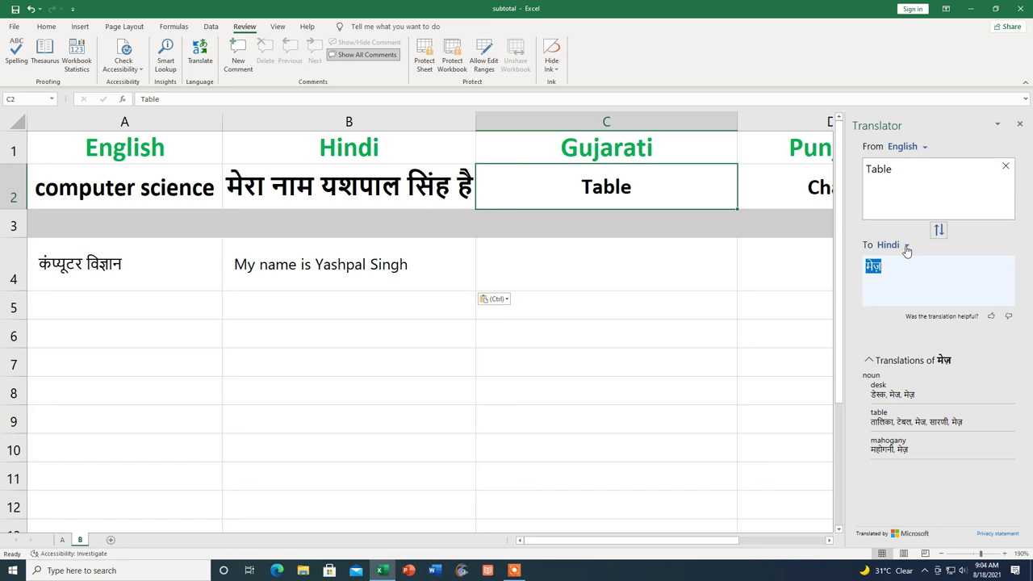
{"action": "left_click", "coordinate": [907, 247]}
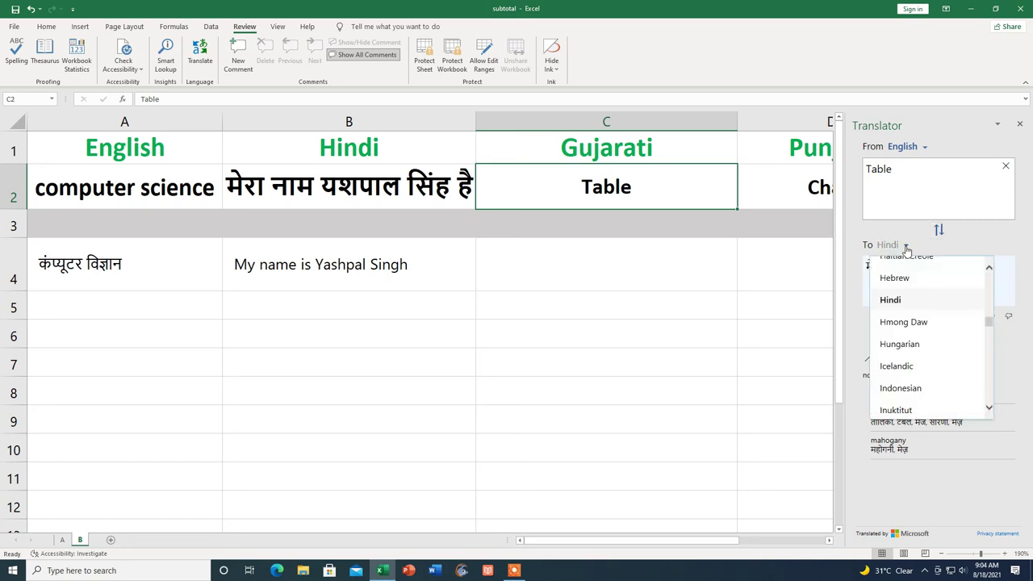
{"action": "scroll", "coordinate": [907, 361], "scroll_direction": "up", "scroll_amount": 1}
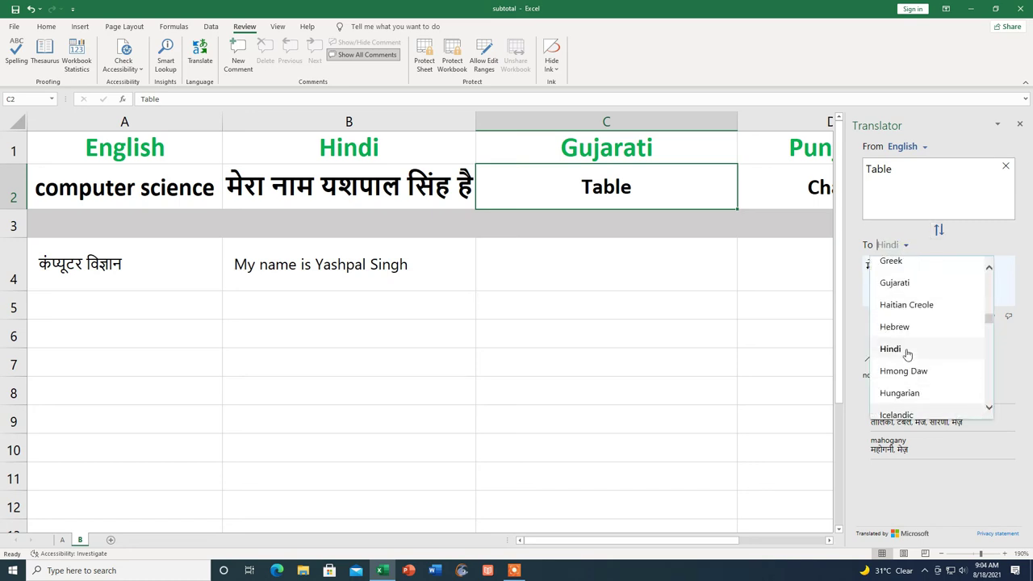
{"action": "left_click", "coordinate": [902, 283]}
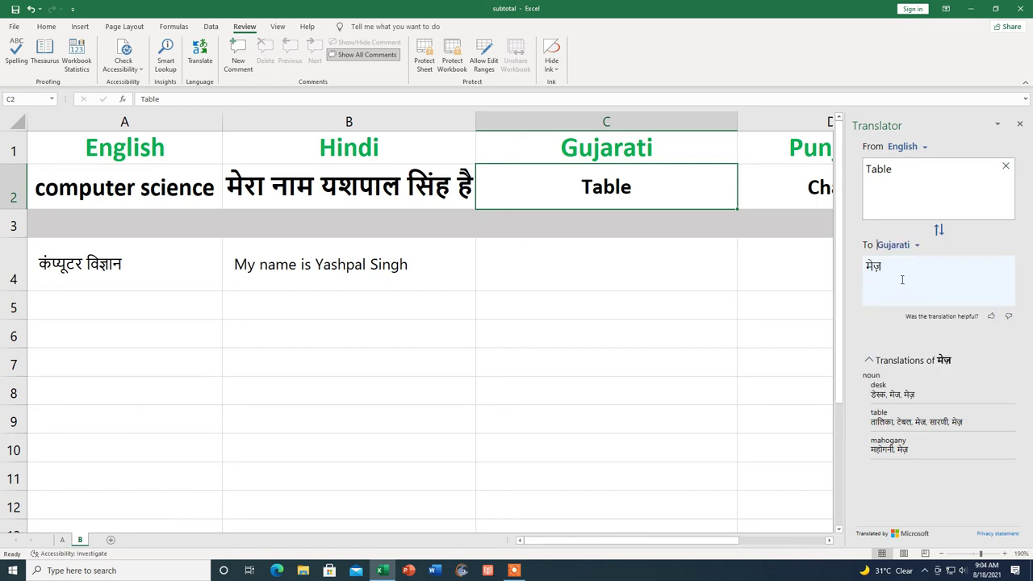
{"action": "left_click", "coordinate": [939, 233]}
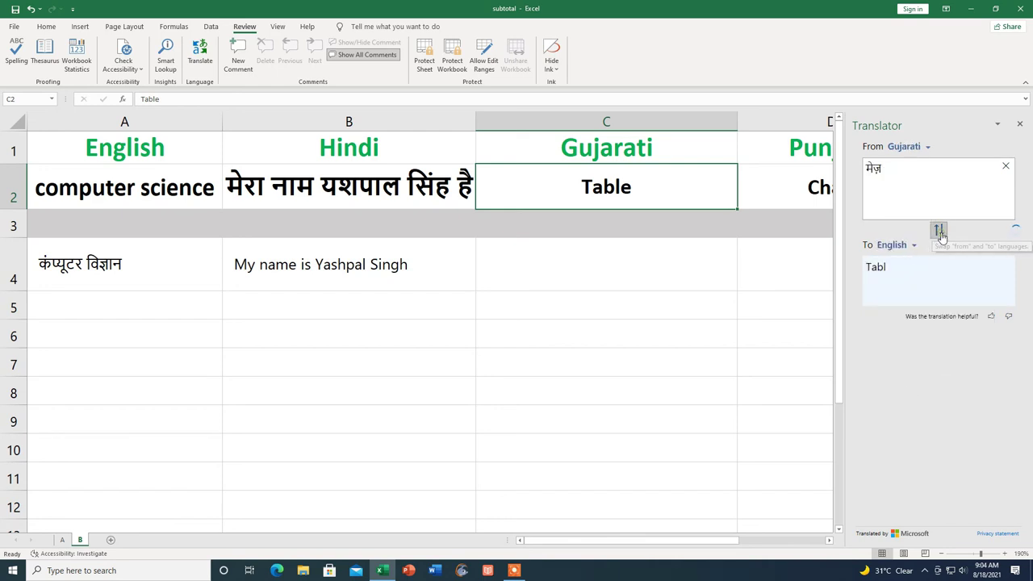
{"action": "left_click", "coordinate": [941, 234]}
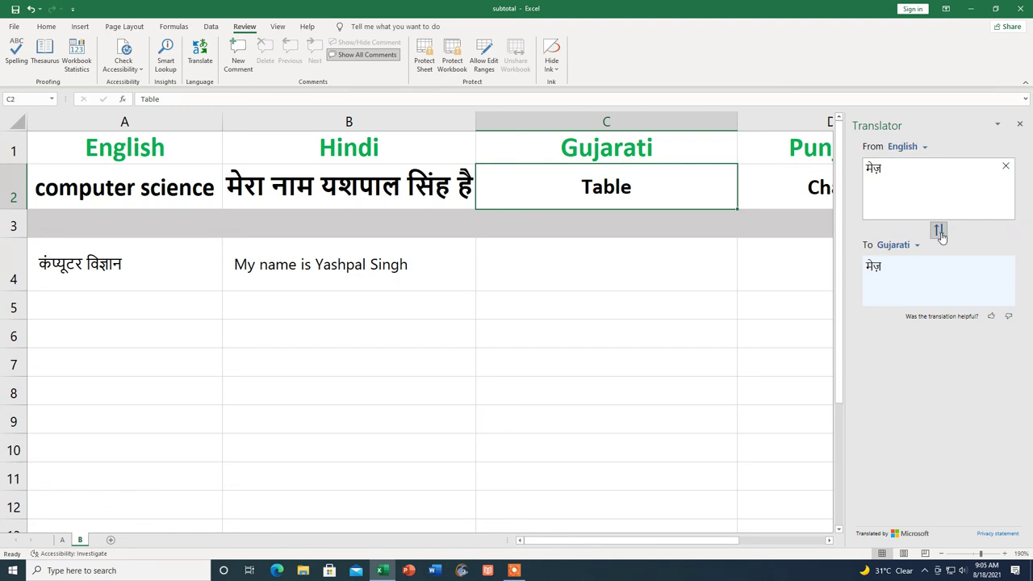
{"action": "left_click", "coordinate": [940, 233]}
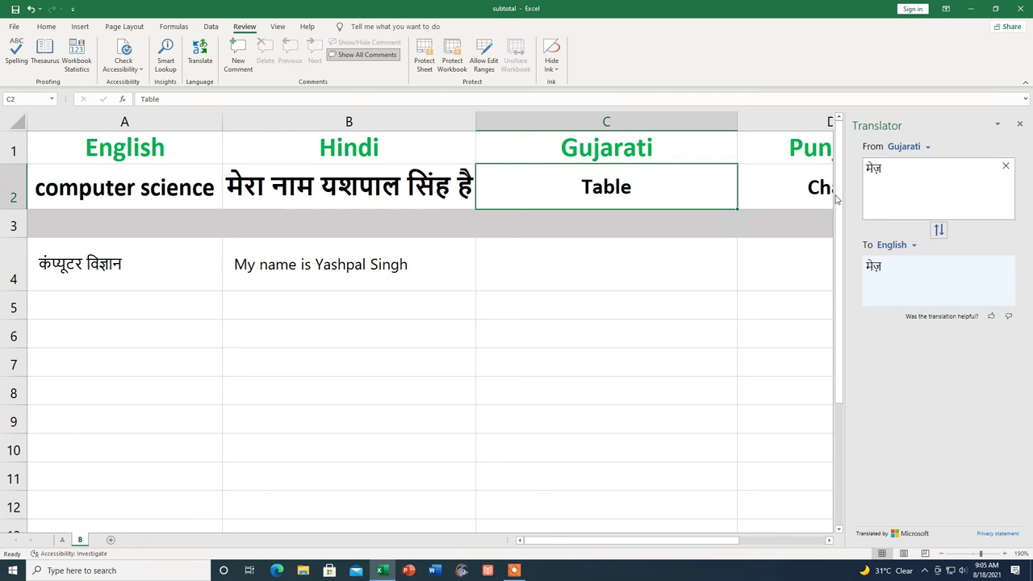
Translate 'Table' from C2 into Gujarati and copy 'મેજ'.
{"action": "left_click", "coordinate": [644, 257]}
{"action": "key", "text": "ctrl+v"}
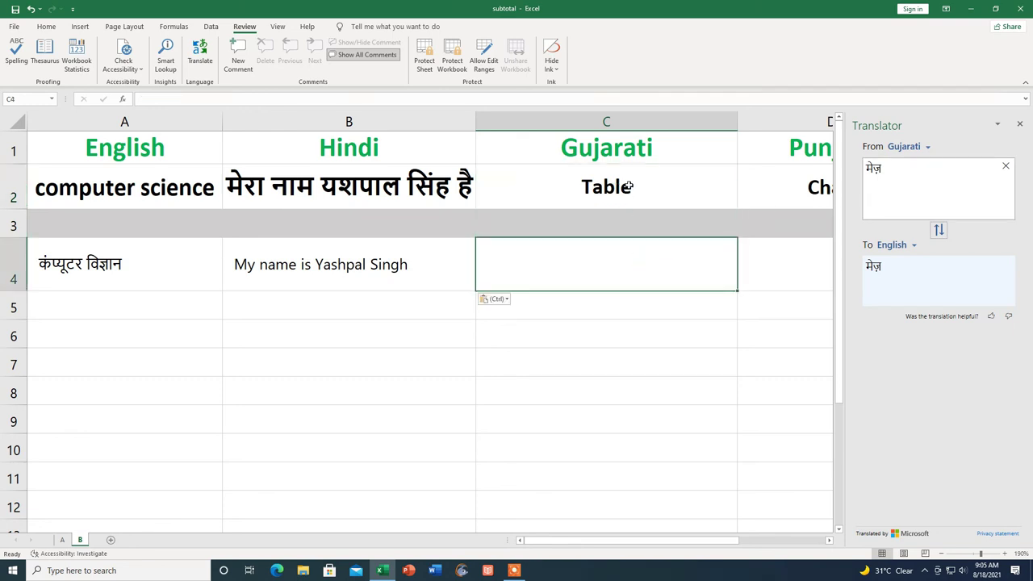
{"action": "left_click", "coordinate": [630, 186]}
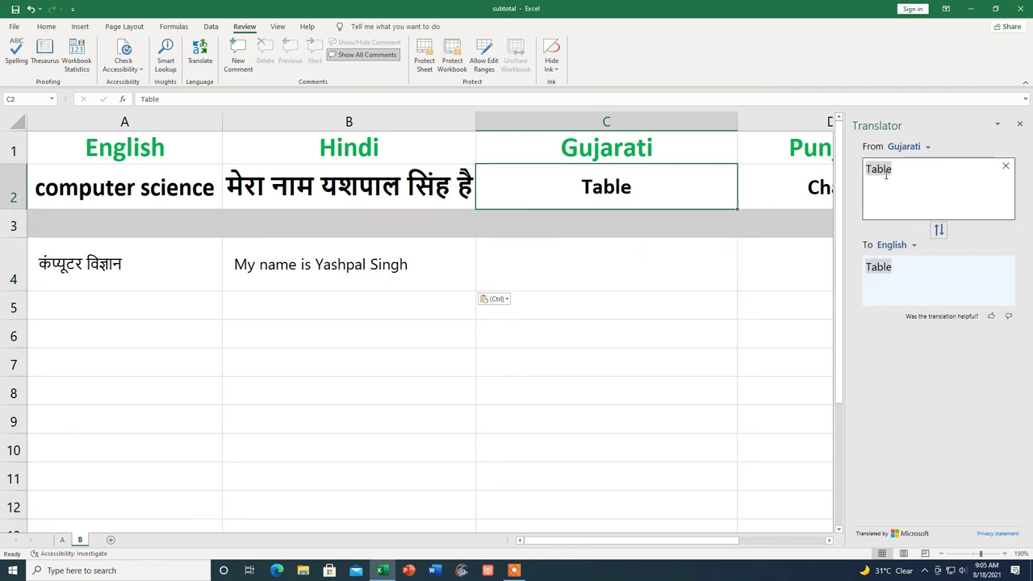
{"action": "left_click", "coordinate": [939, 230]}
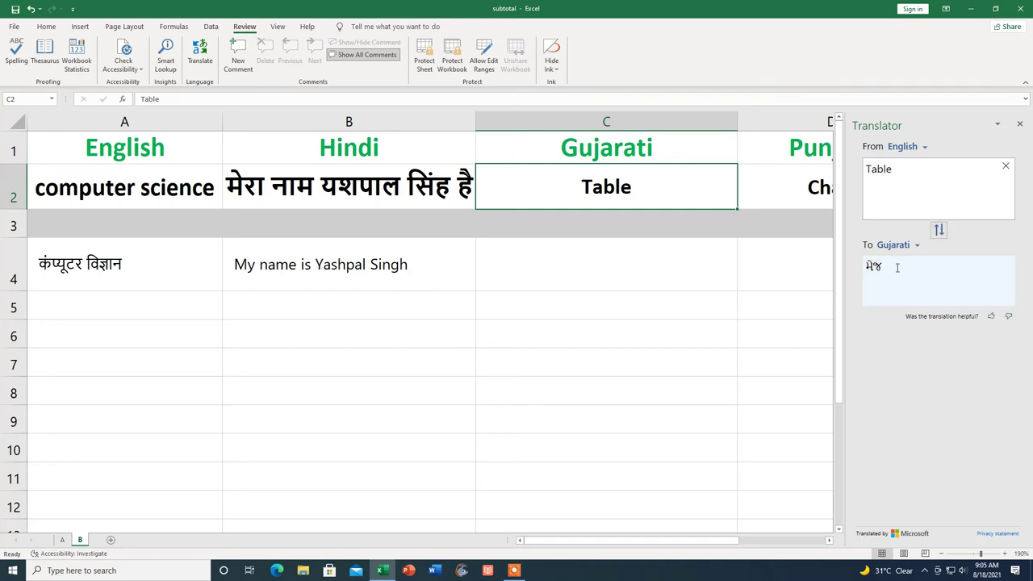
{"action": "left_click_drag", "start_coordinate": [890, 267], "coordinate": [871, 268]}
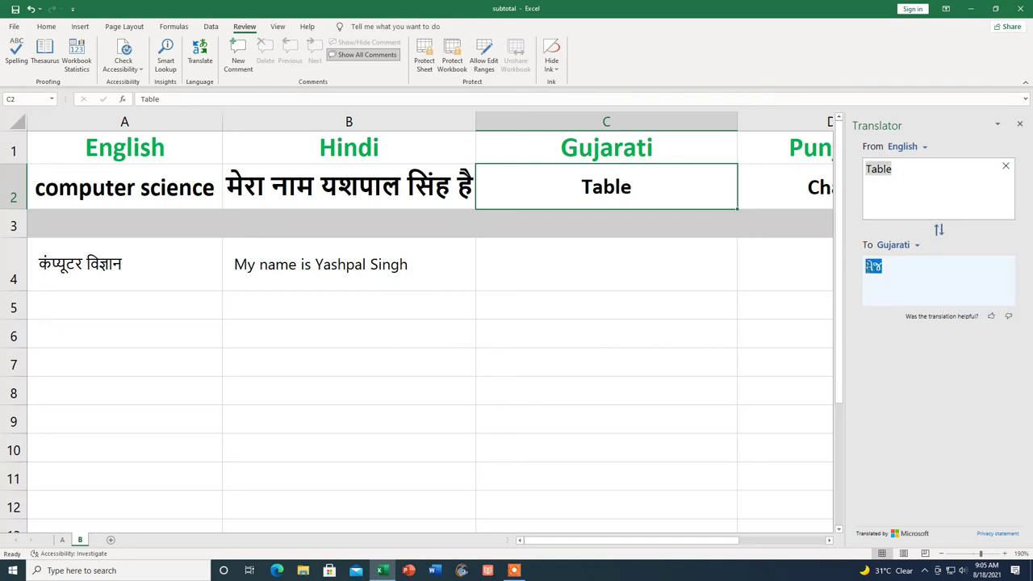
{"action": "right_click", "coordinate": [872, 269]}
{"action": "left_click", "coordinate": [888, 269]}
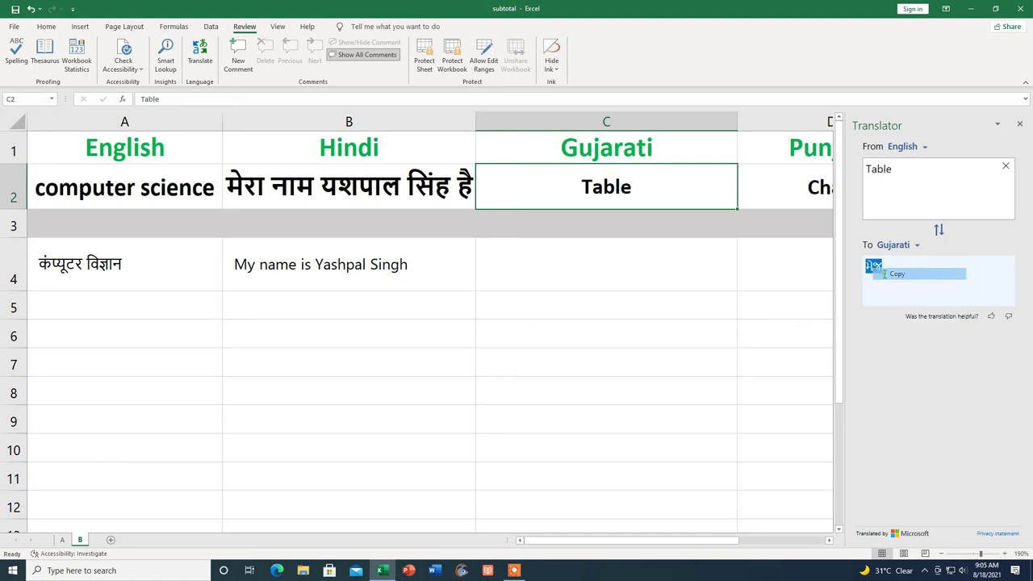
Paste 'મેજ' into cell C4 under the Gujarati heading.
{"action": "left_click", "coordinate": [601, 270]}
{"action": "right_click", "coordinate": [601, 270]}
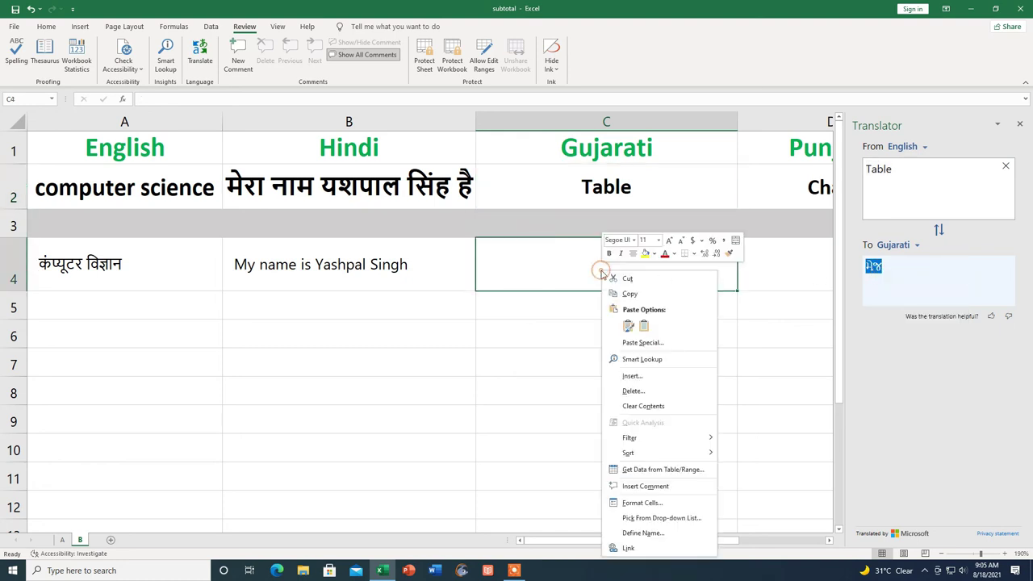
{"action": "left_click", "coordinate": [627, 326]}
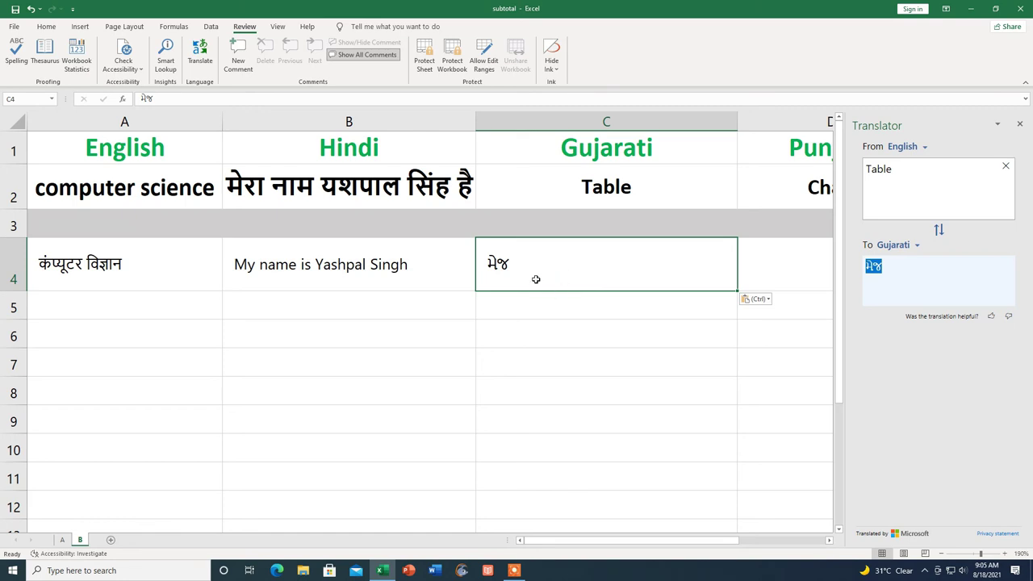
{"action": "left_click", "coordinate": [583, 309]}
{"action": "scroll", "coordinate": [614, 266], "scroll_direction": "right", "scroll_amount": 1}
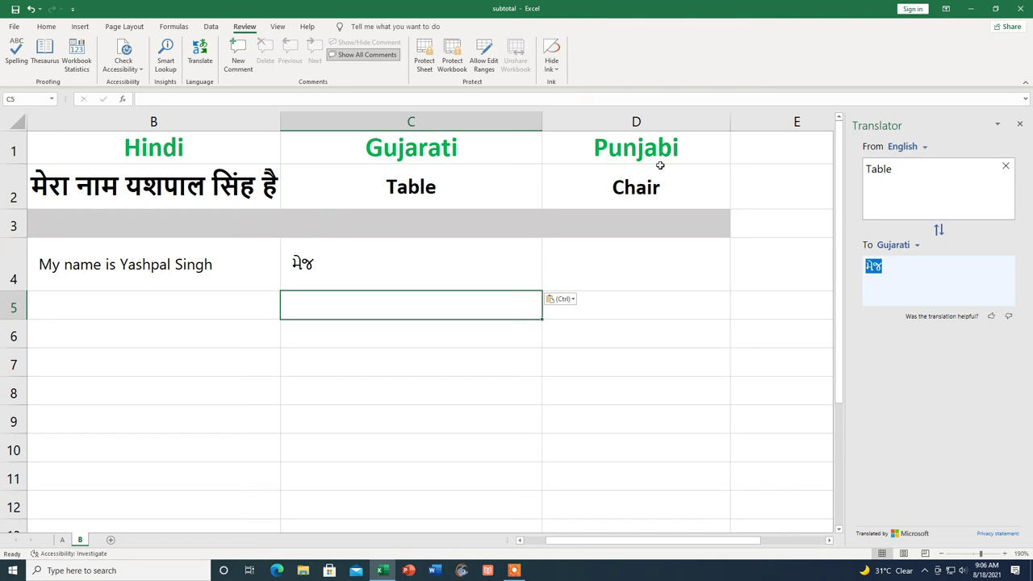
Select 'Chair' in D2 and set the Translator's target language to Punjabi.
{"action": "left_click", "coordinate": [617, 190]}
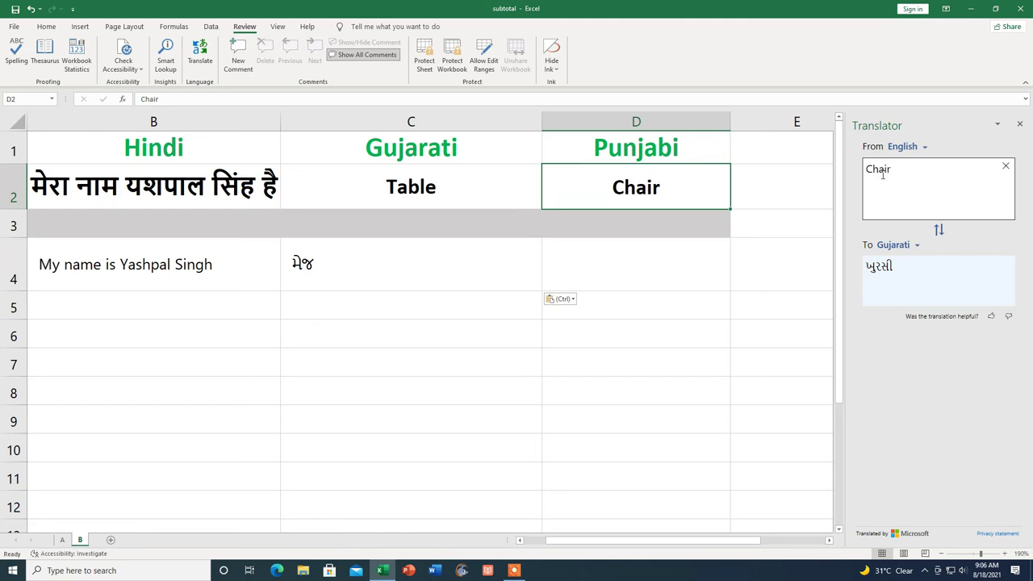
{"action": "left_click", "coordinate": [917, 246]}
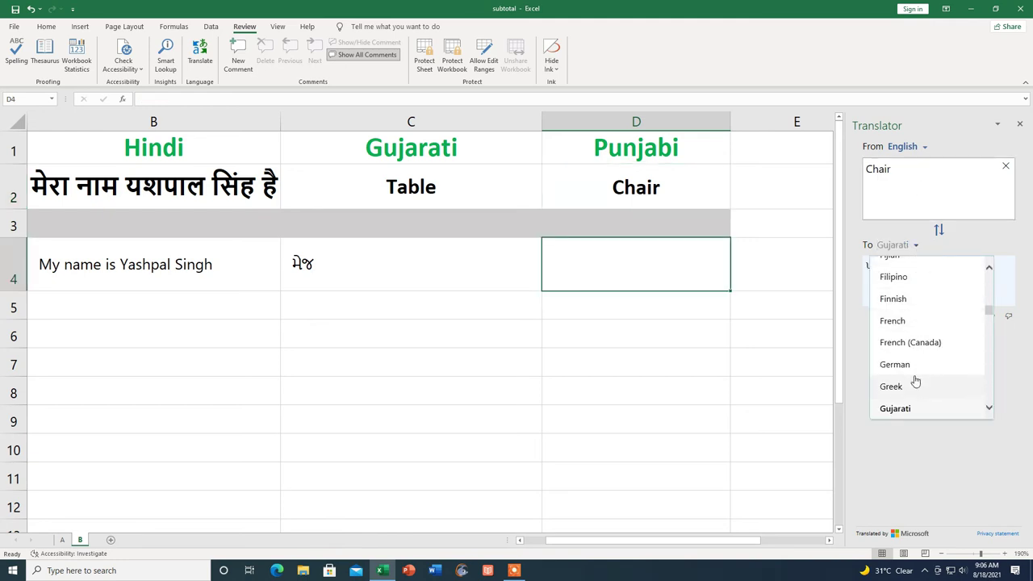
{"action": "scroll", "coordinate": [914, 382], "scroll_direction": "down", "scroll_amount": 1}
{"action": "scroll", "coordinate": [915, 381], "scroll_direction": "down", "scroll_amount": 1}
{"action": "scroll", "coordinate": [914, 382], "scroll_direction": "down", "scroll_amount": 1}
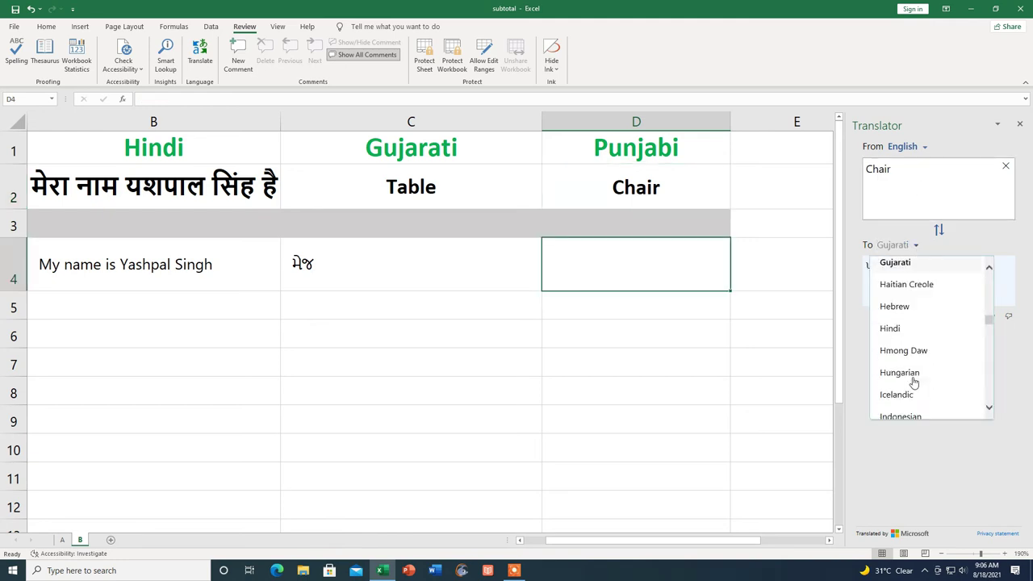
{"action": "scroll", "coordinate": [908, 355], "scroll_direction": "down", "scroll_amount": 6}
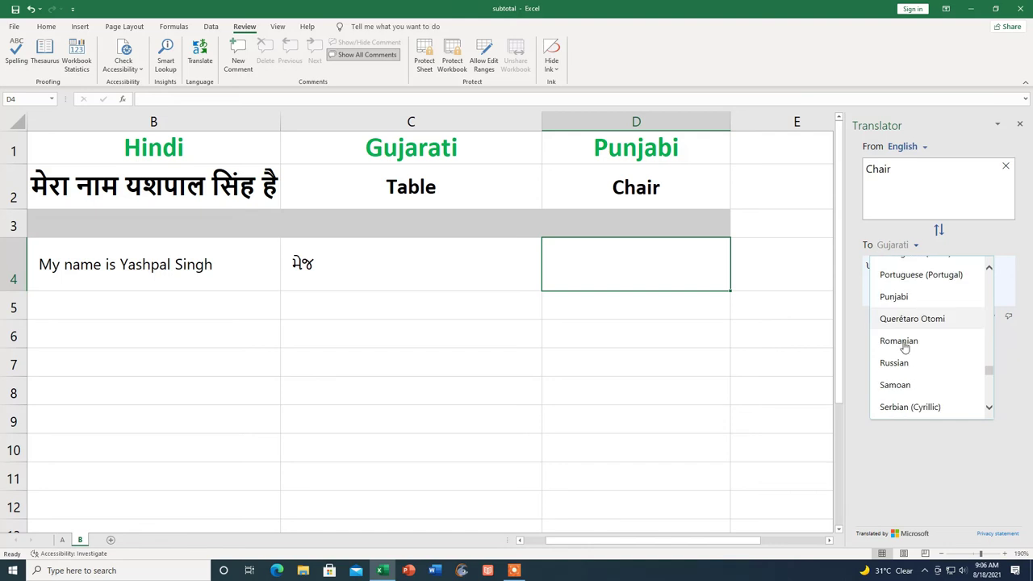
{"action": "left_click", "coordinate": [907, 300]}
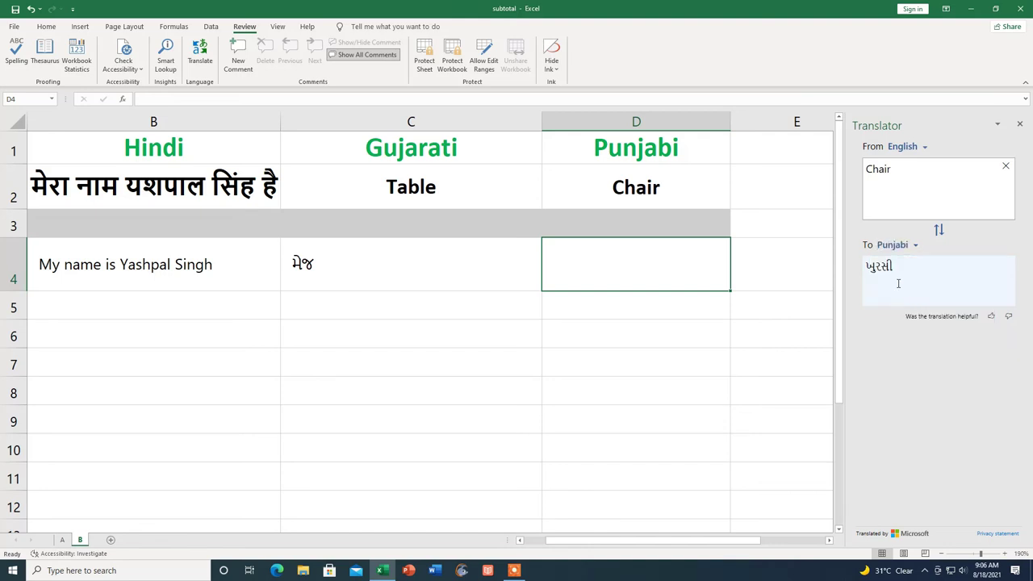
{"action": "left_click", "coordinate": [914, 253]}
{"action": "left_click", "coordinate": [939, 231]}
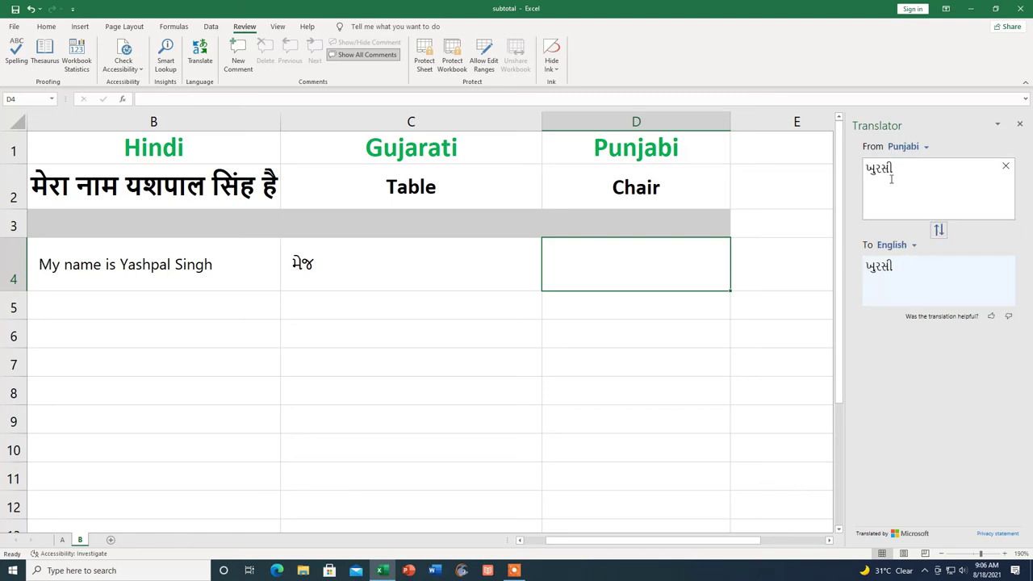
Translate 'Chair' into Punjabi and paste 'ਕੁਰਸੀ' into cell D4.
{"action": "left_click", "coordinate": [649, 187]}
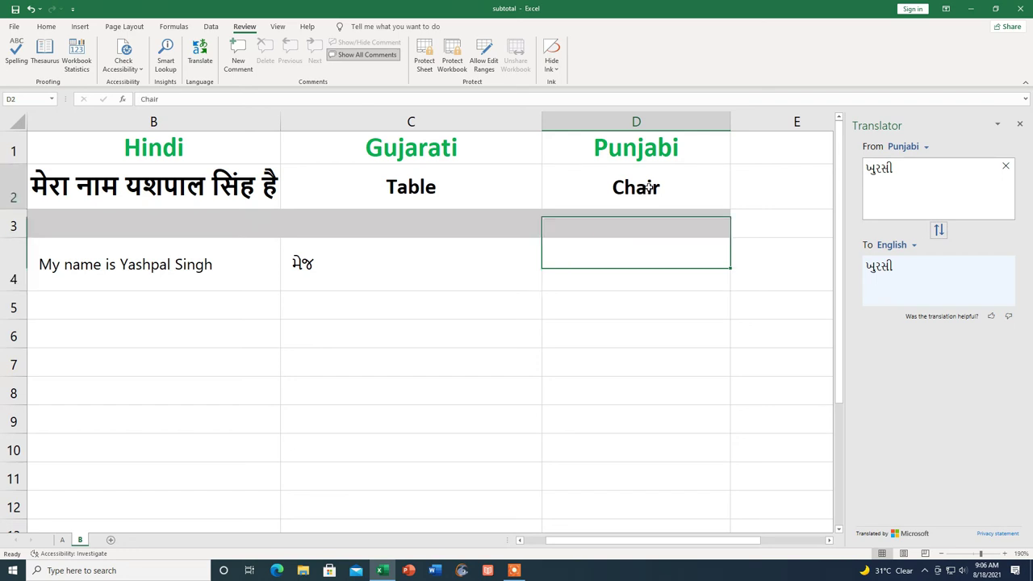
{"action": "double_click", "coordinate": [877, 169]}
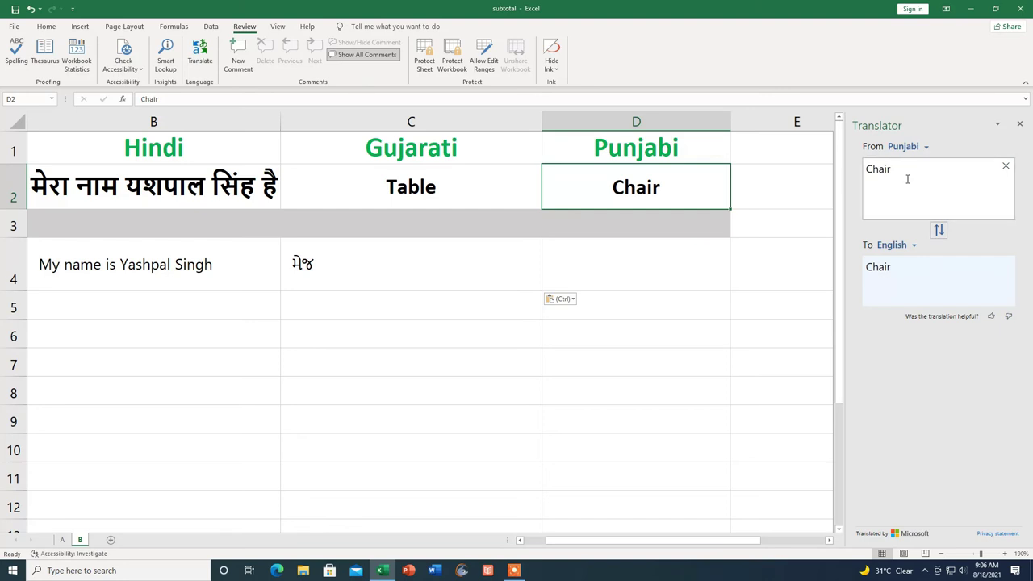
{"action": "left_click", "coordinate": [941, 232]}
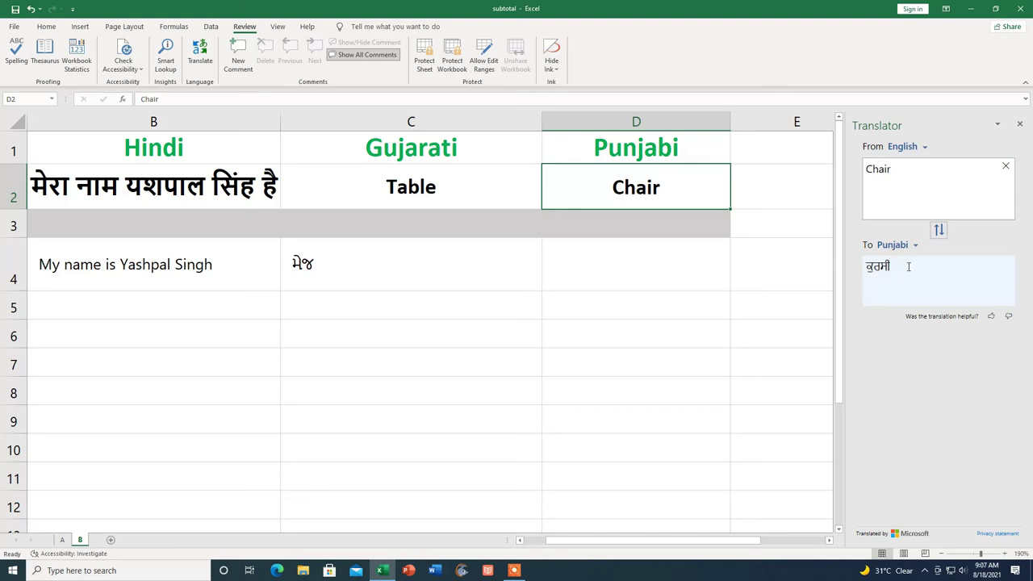
{"action": "left_click_drag", "start_coordinate": [908, 265], "coordinate": [867, 267]}
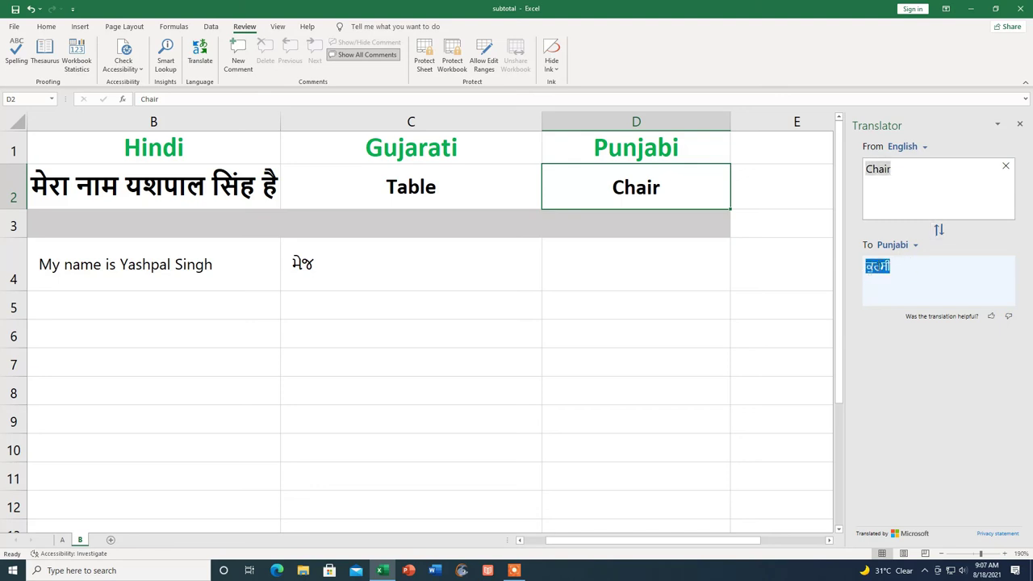
{"action": "right_click", "coordinate": [878, 269]}
{"action": "left_click", "coordinate": [904, 274]}
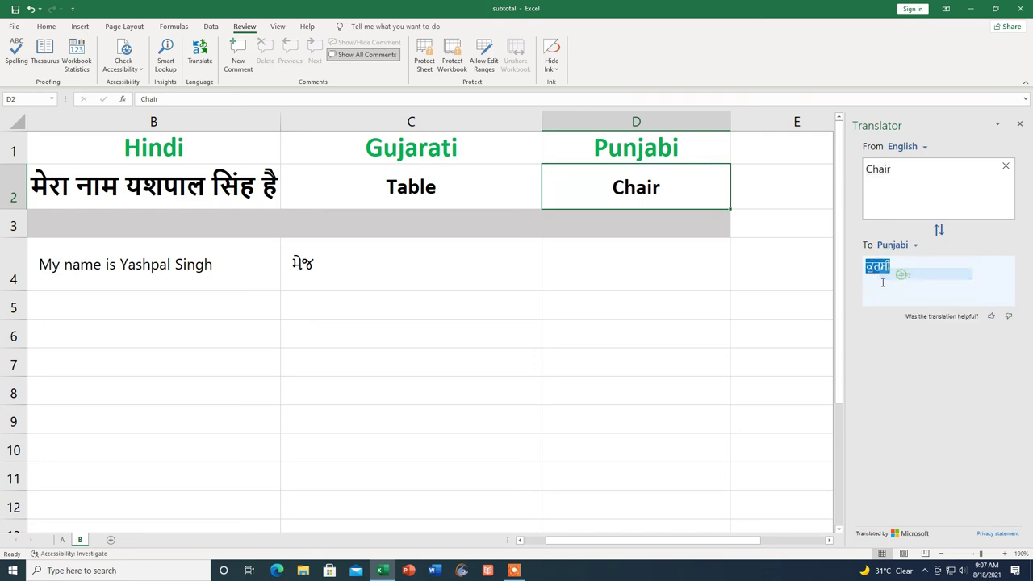
{"action": "left_click", "coordinate": [611, 268]}
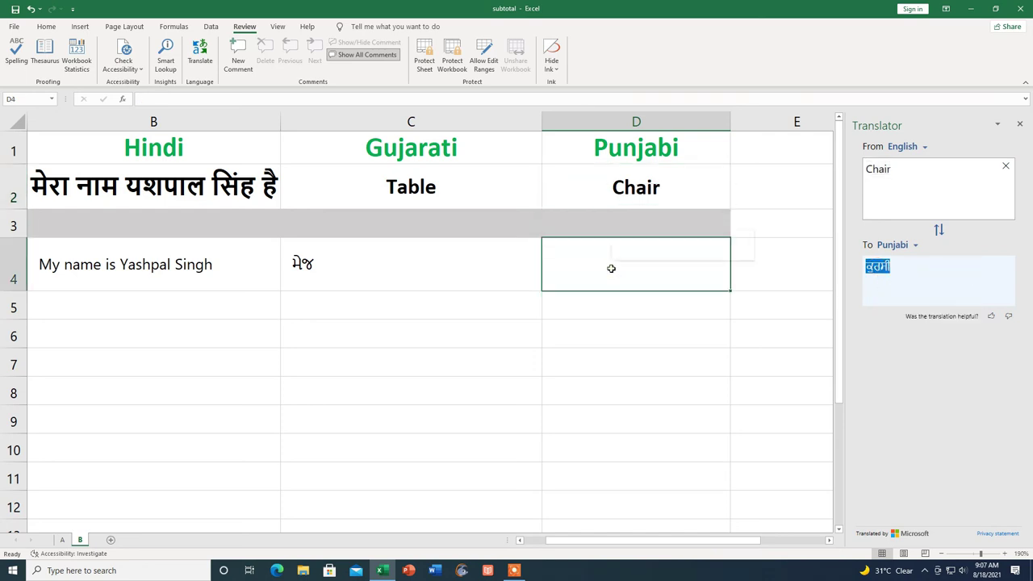
{"action": "key", "text": "ctrl+v"}
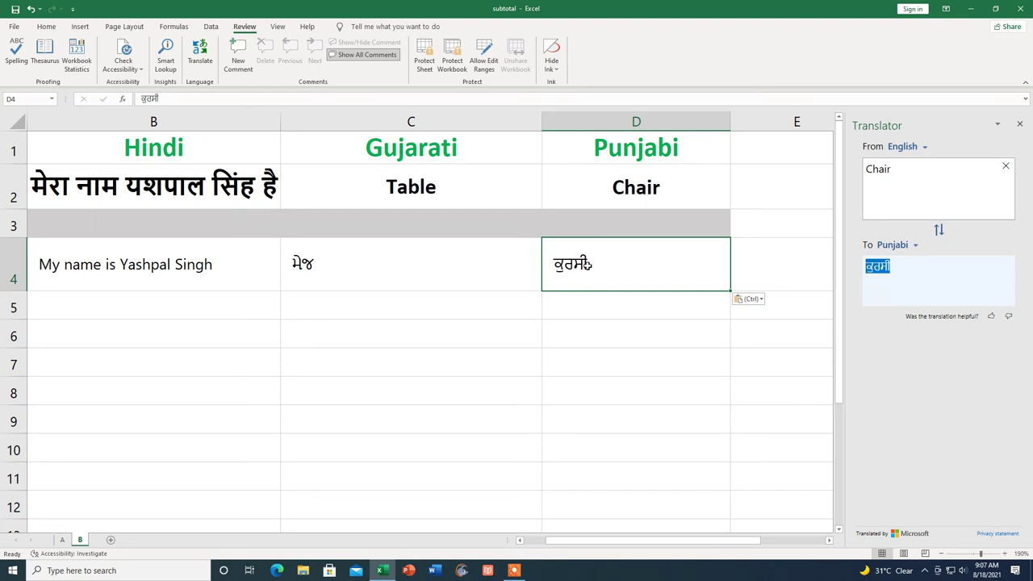
{"action": "left_click", "coordinate": [619, 353]}
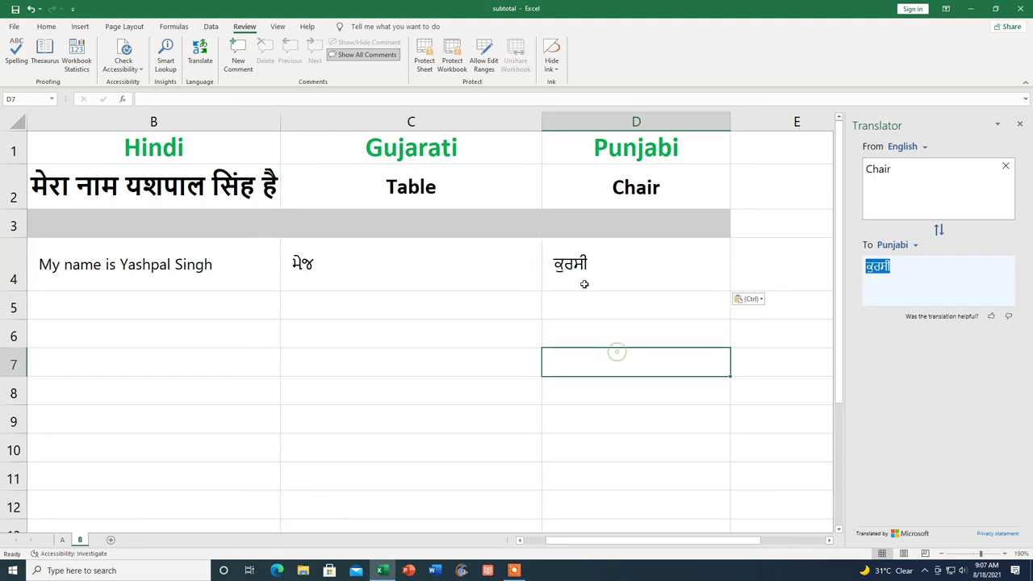